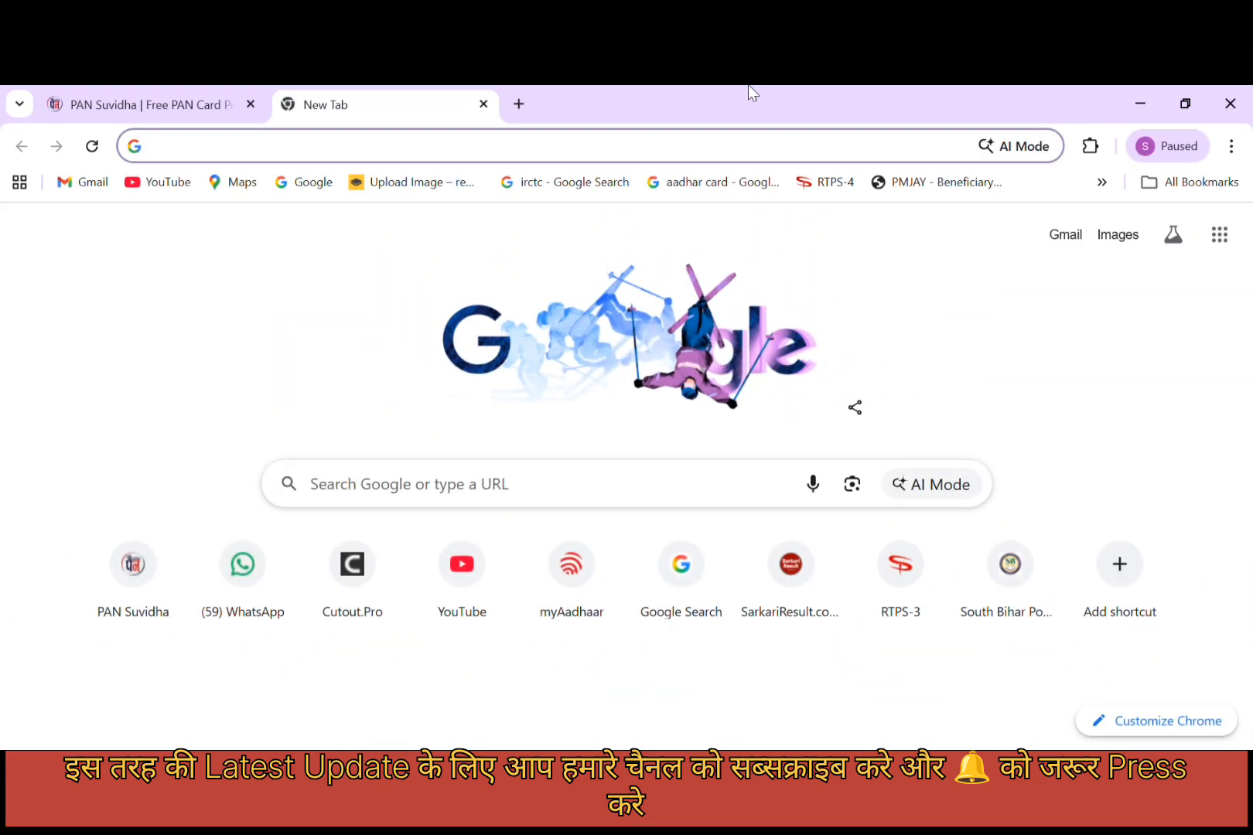
Search Google for 'rtps' and open the RTPS-2 result at serviceonline.bihar.gov.in.
left_click(517, 157)
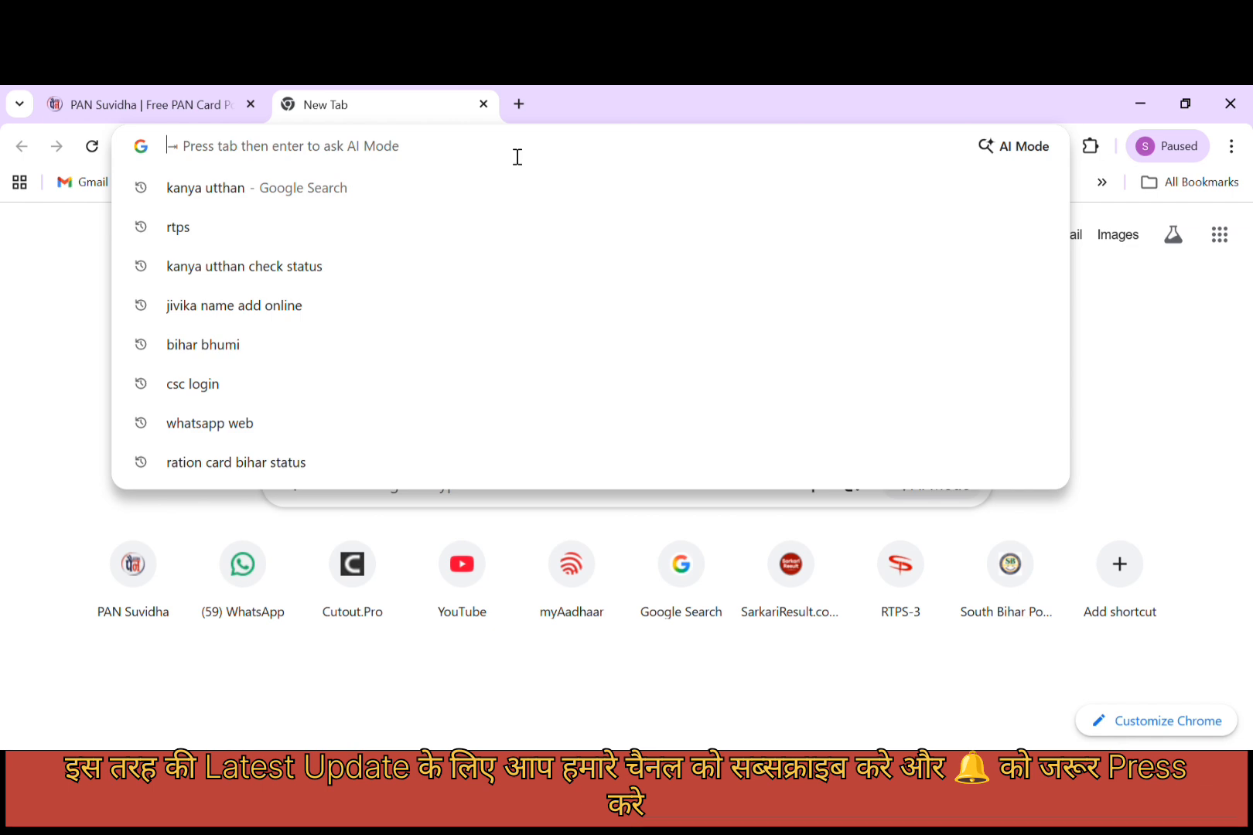
type("rtps")
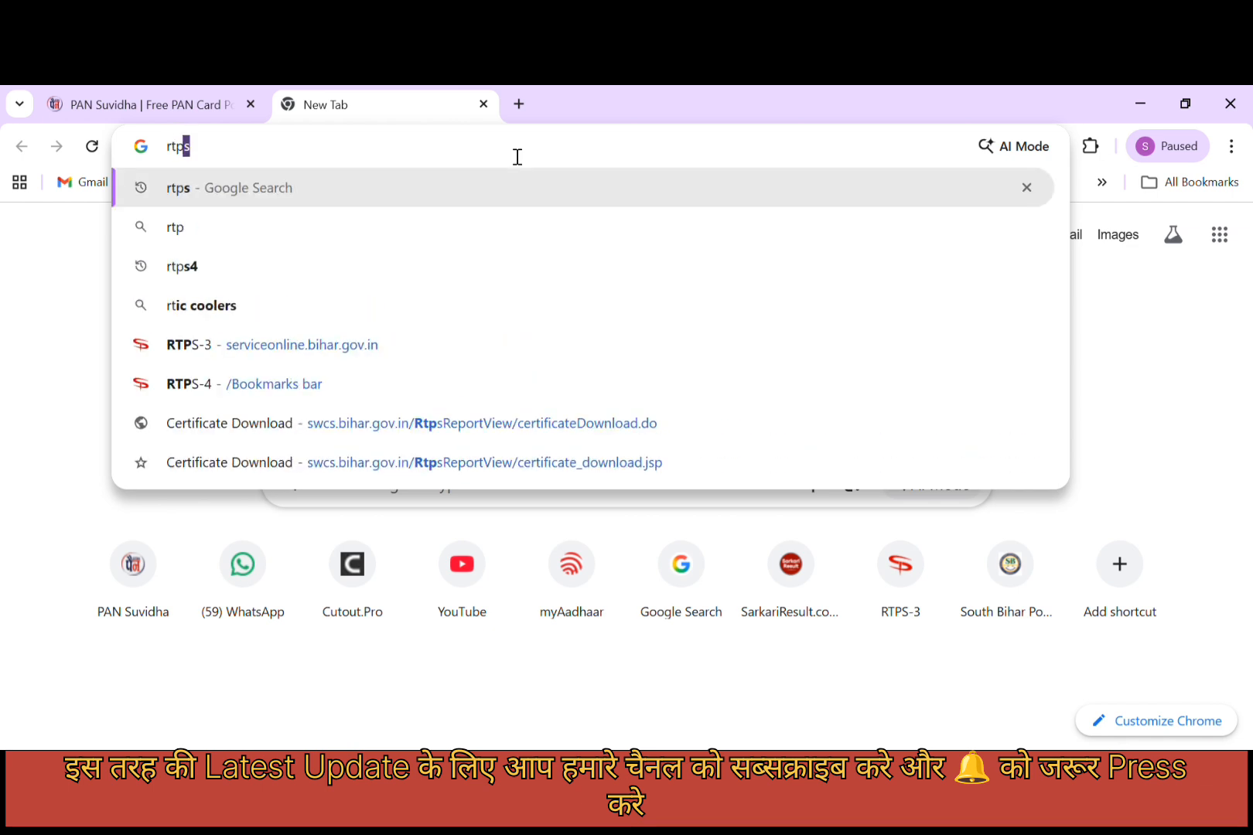
key("Return")
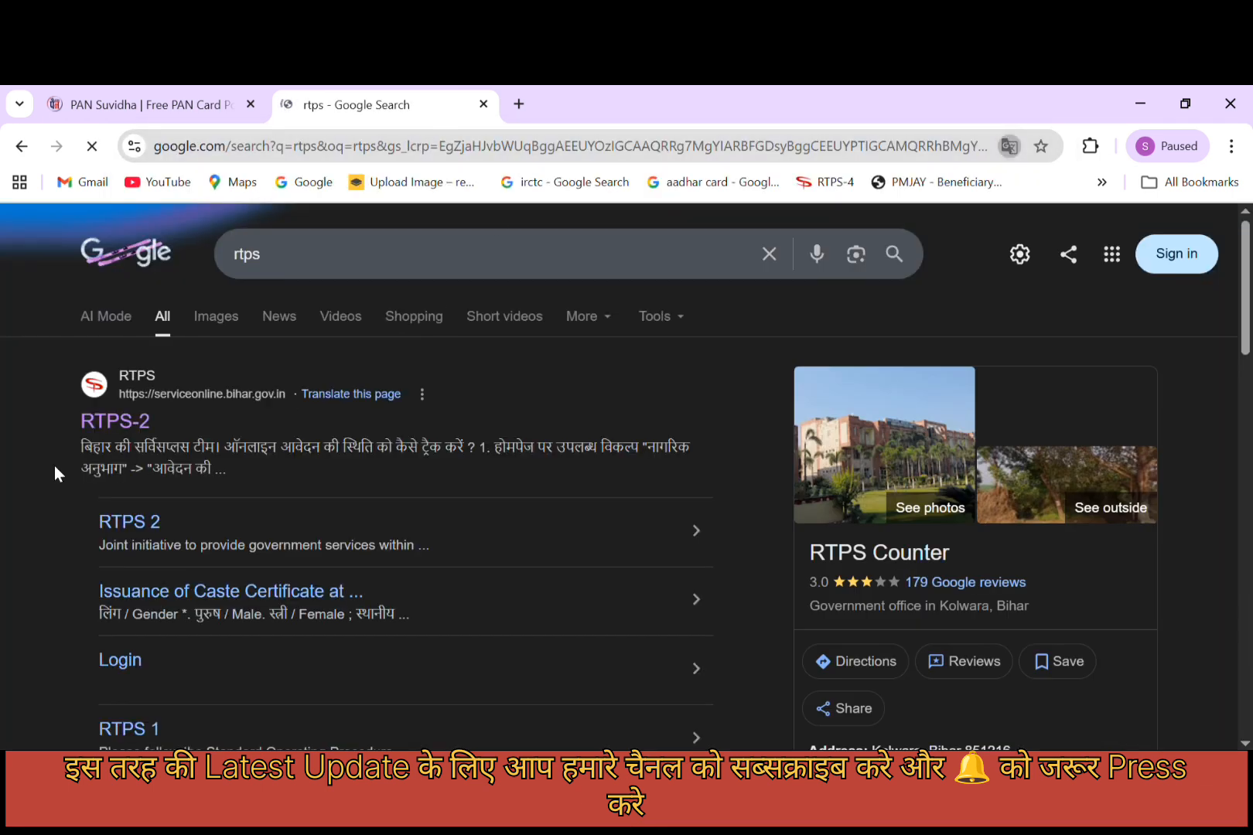
left_click(120, 424)
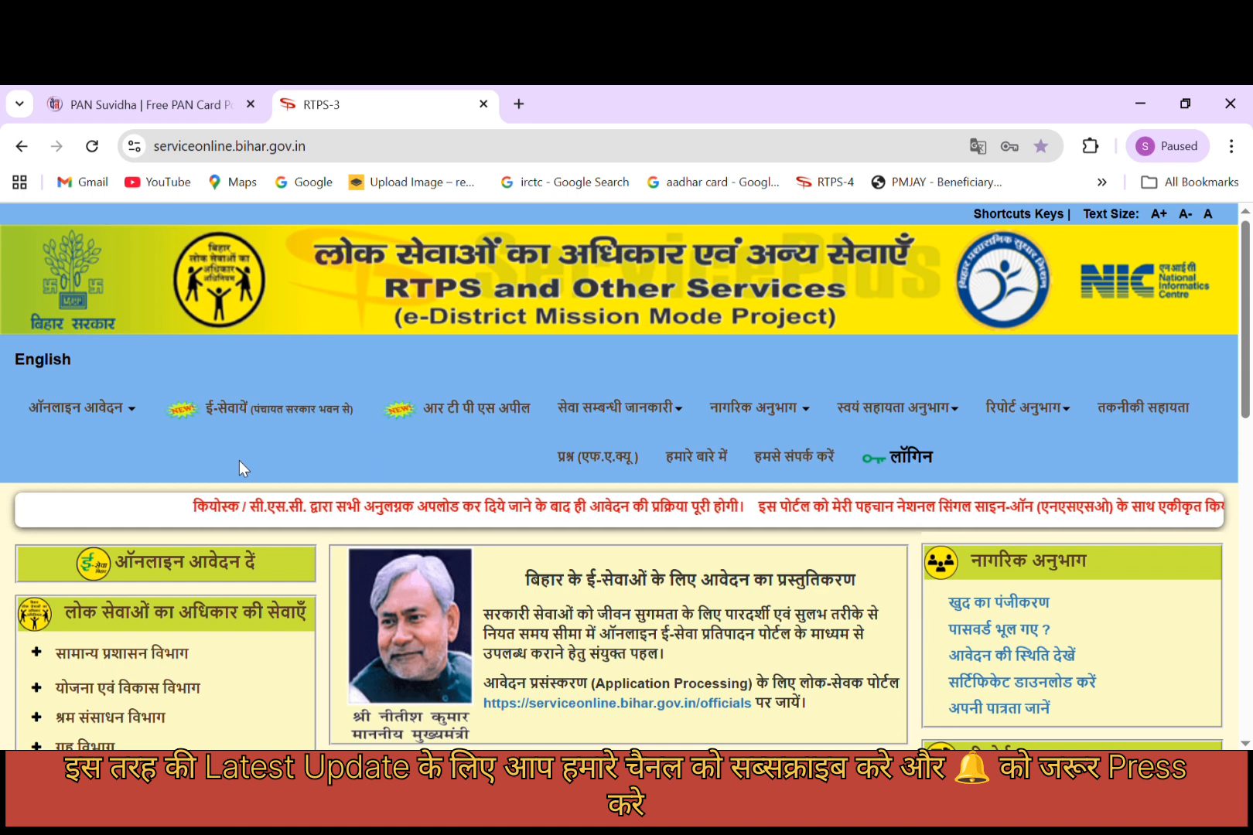
Expand गृह विभाग and open the 'आचरण प्रमाण-पत्र के लिए आवेदन' application form.
scroll(239, 460, "down", 1)
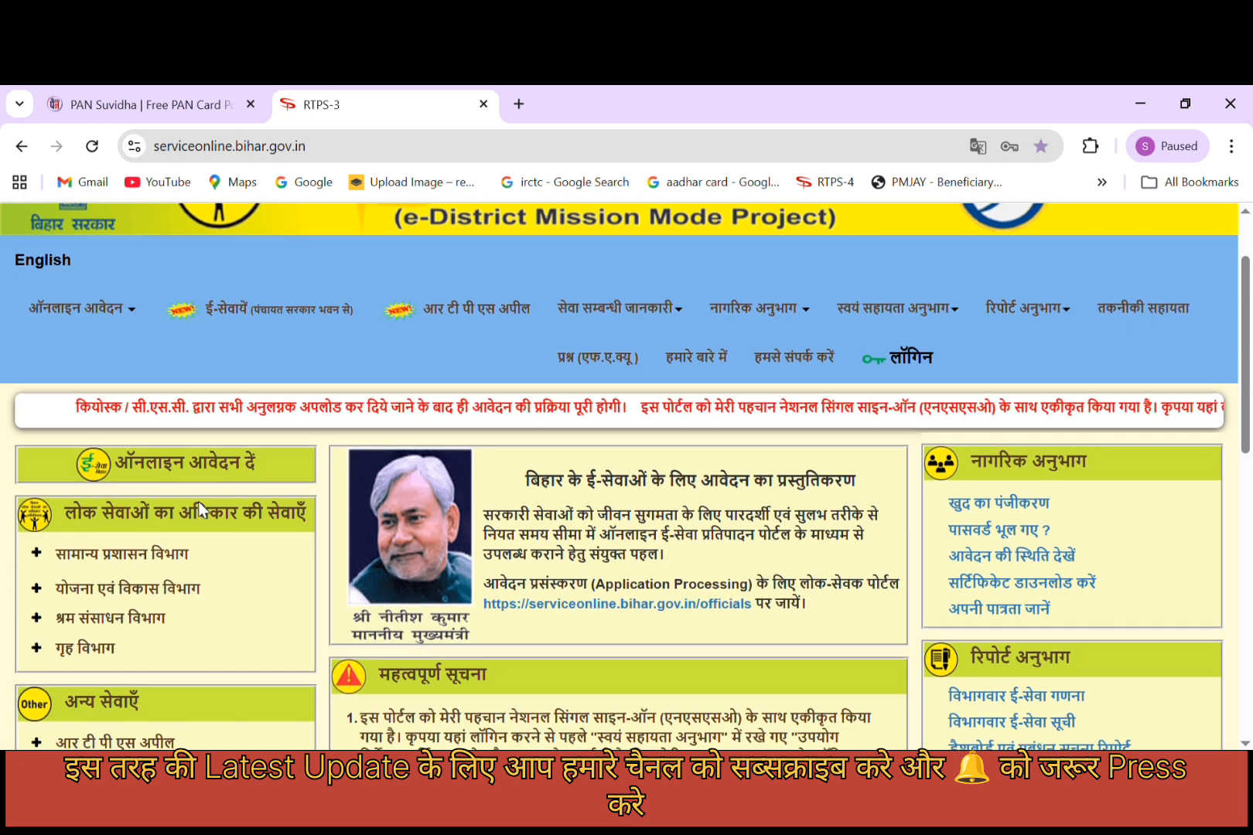
scroll(244, 467, "down", 3)
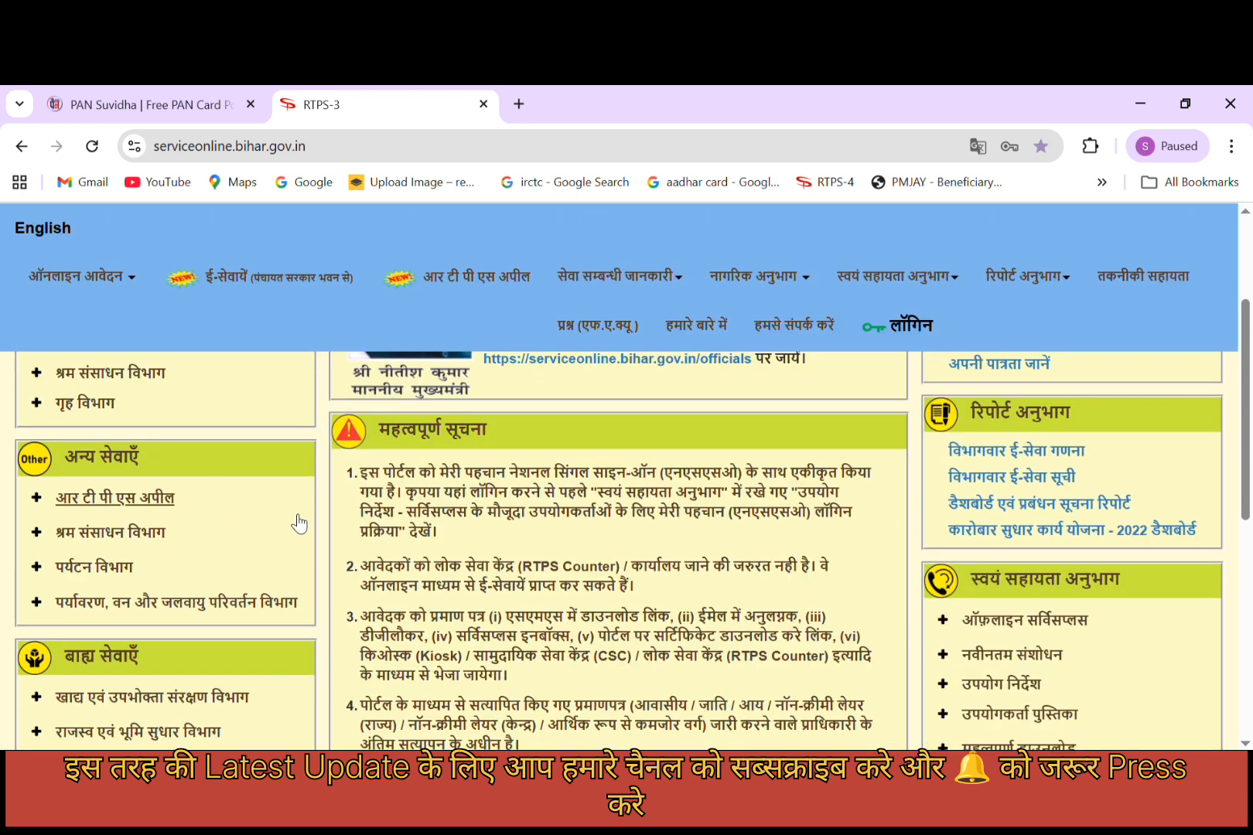
left_click(97, 410)
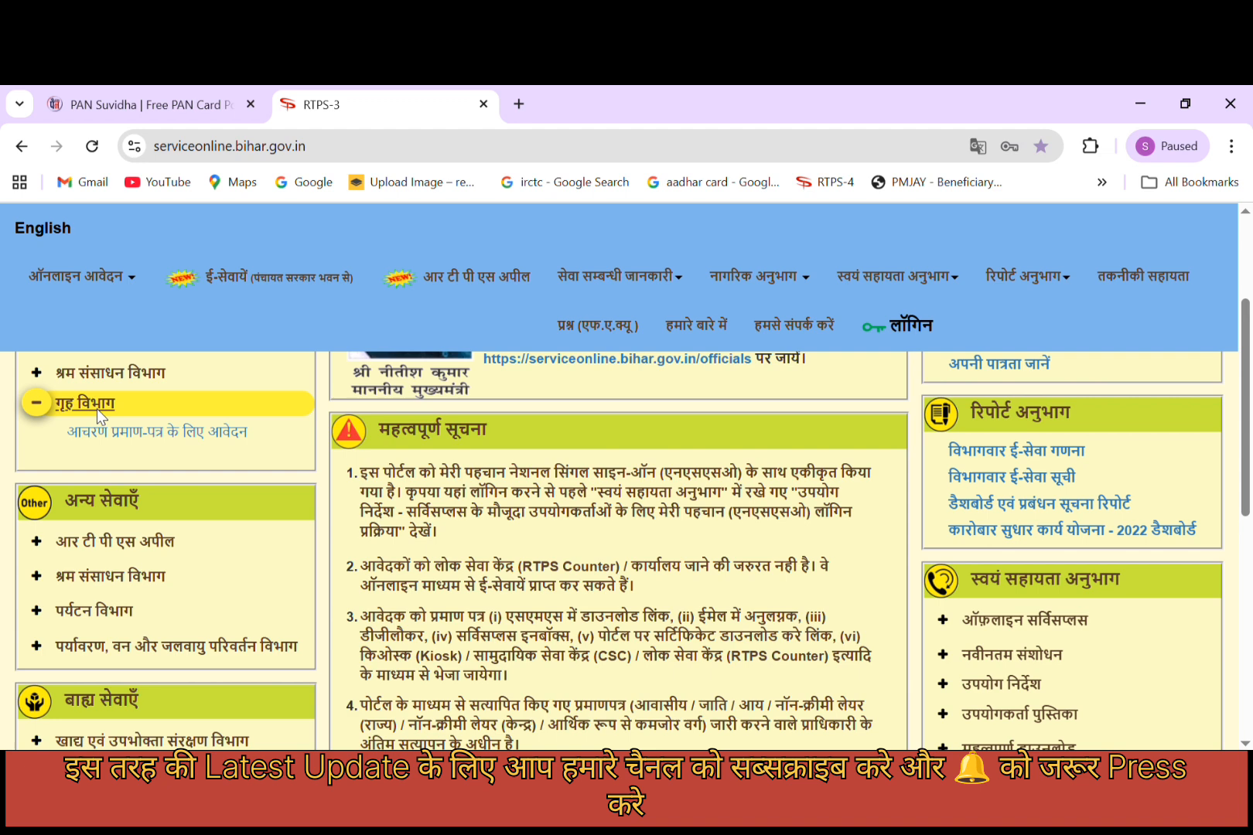
left_click(129, 438)
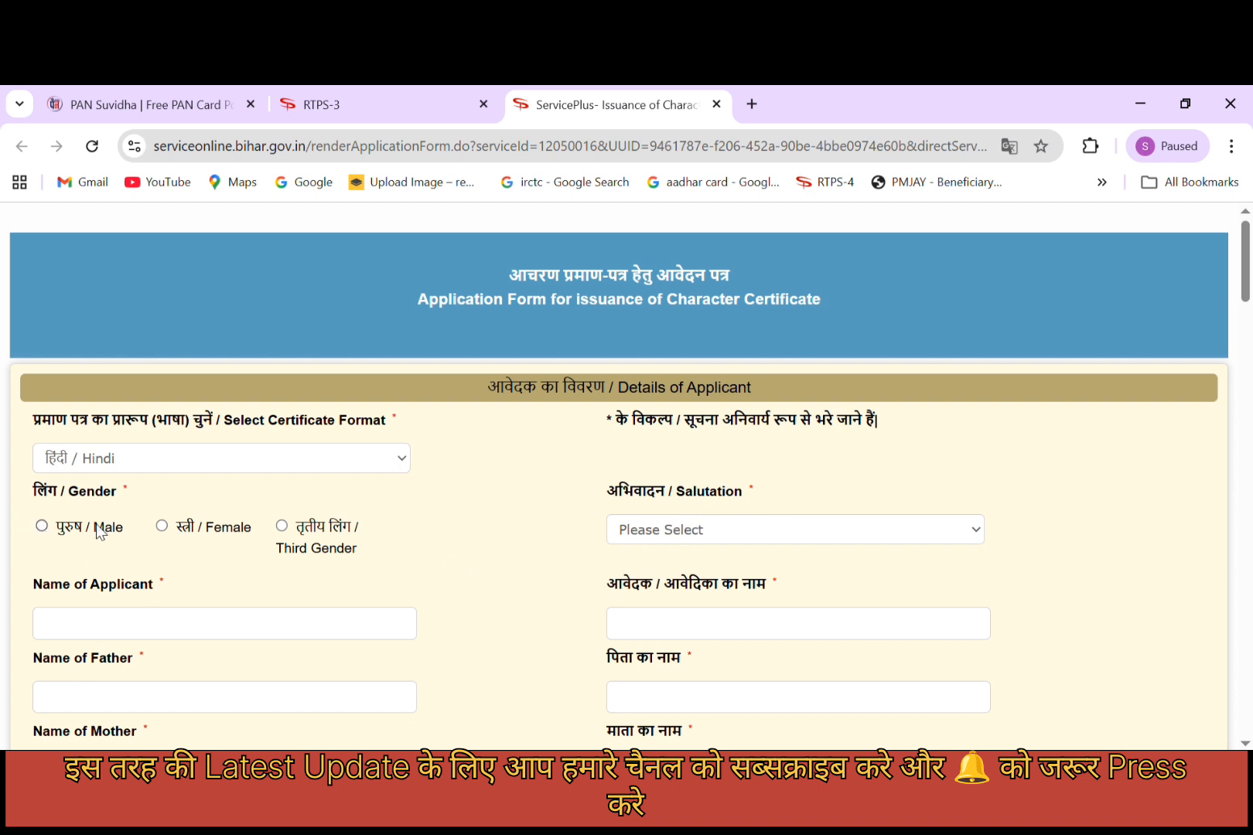
Select Male as gender and enter the applicant's full name in Name of Applicant.
left_click(45, 529)
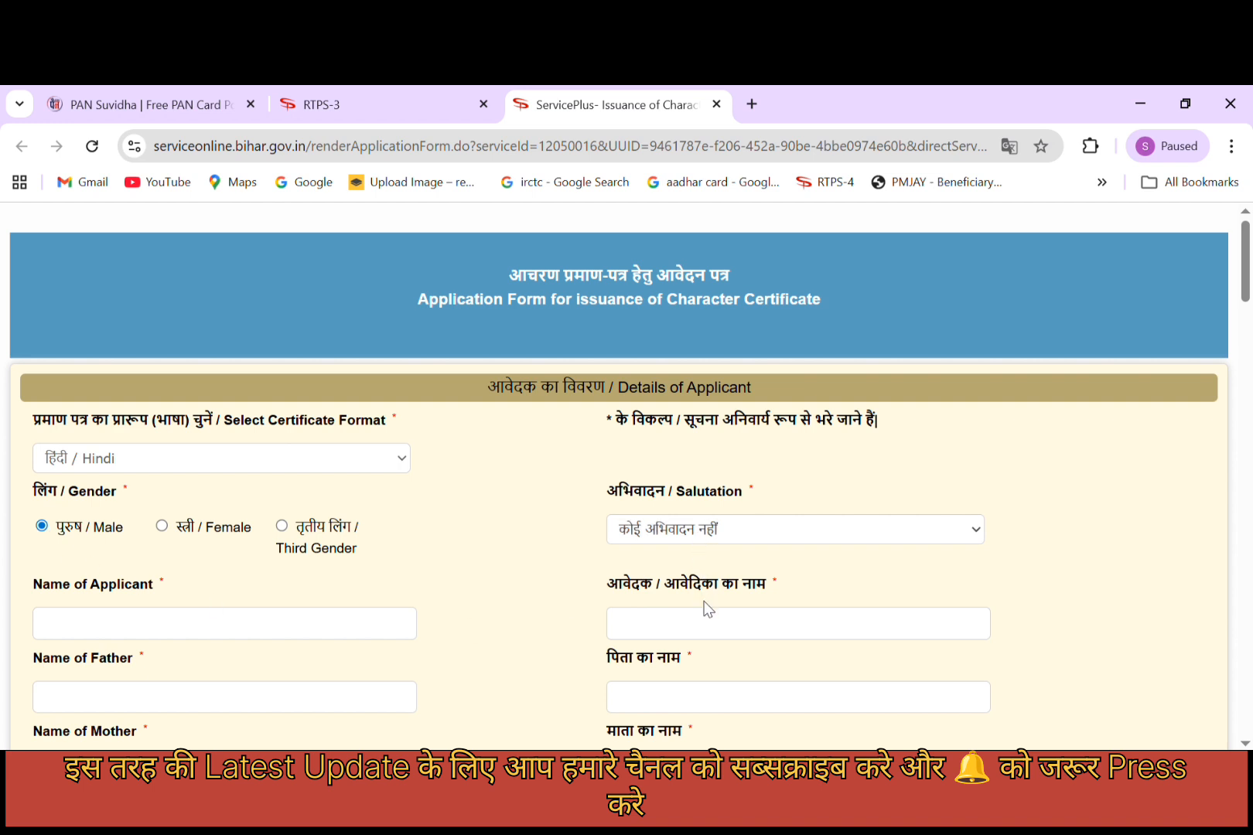
left_click(281, 631)
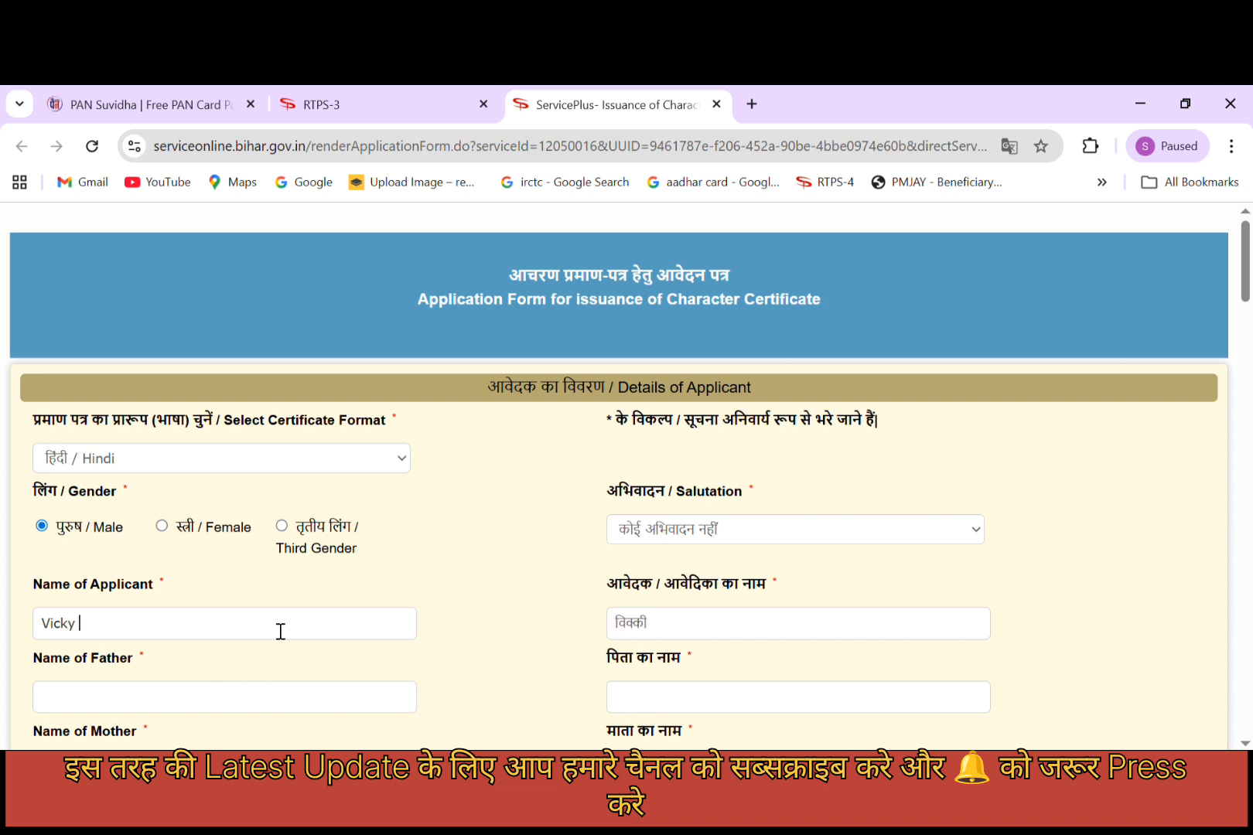
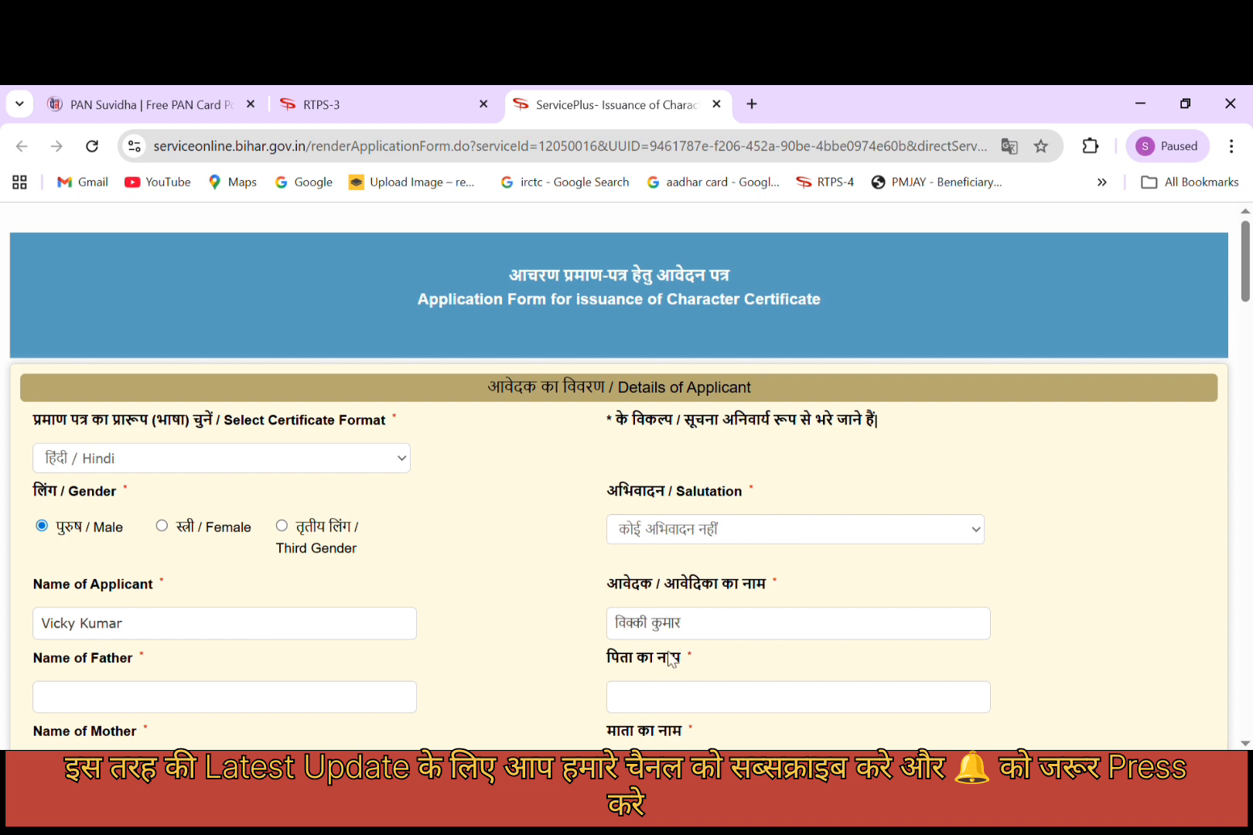
scroll(433, 626, "down", 3)
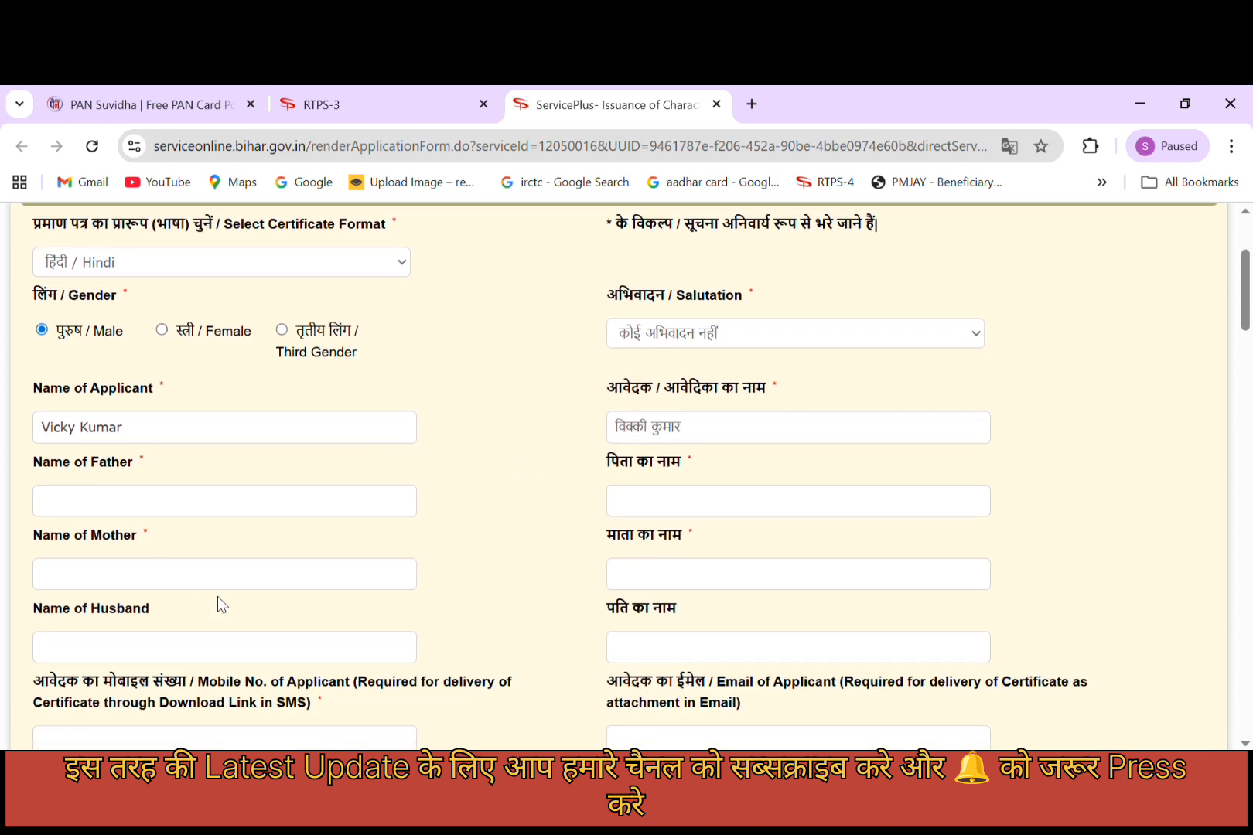
Go through the father's and mother's name fields and choose ROHTAS as permanent district.
left_click(182, 511)
left_click(102, 586)
scroll(329, 623, "down", 3)
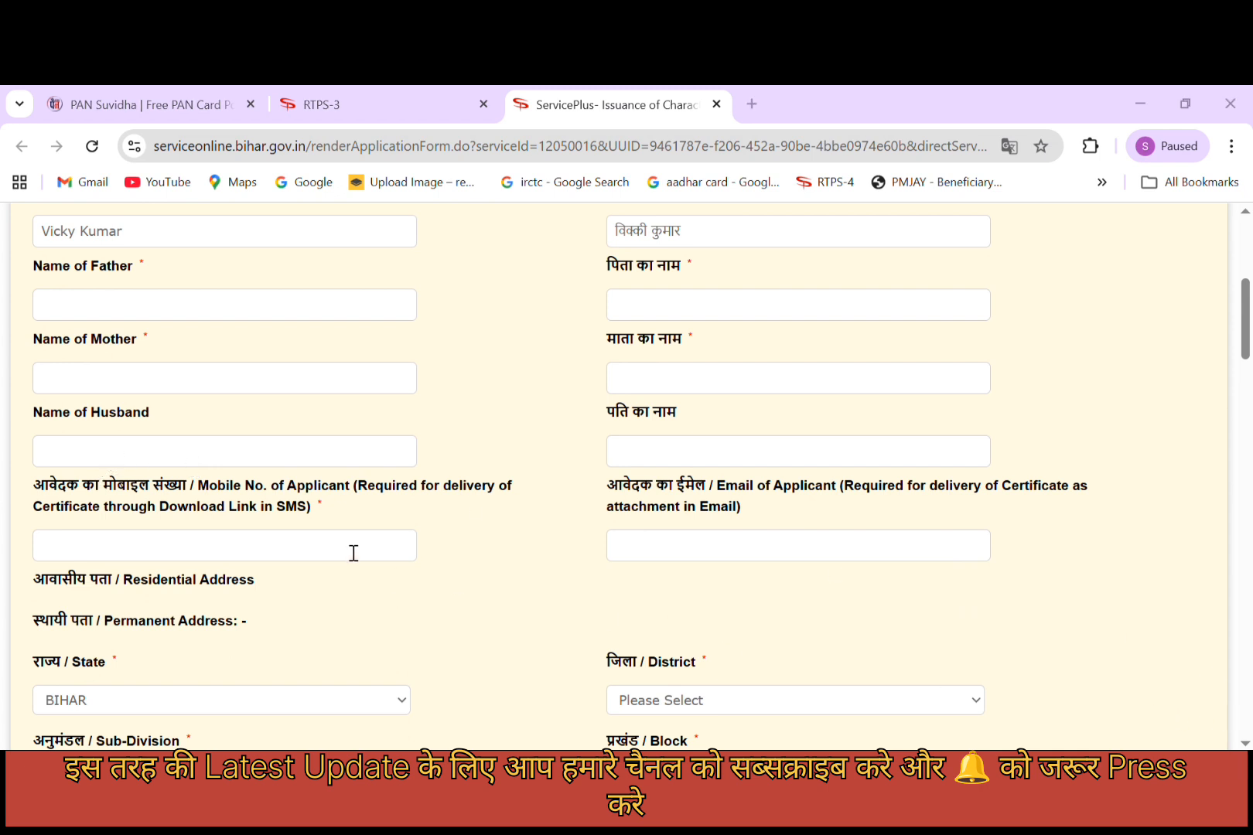
left_click(204, 426)
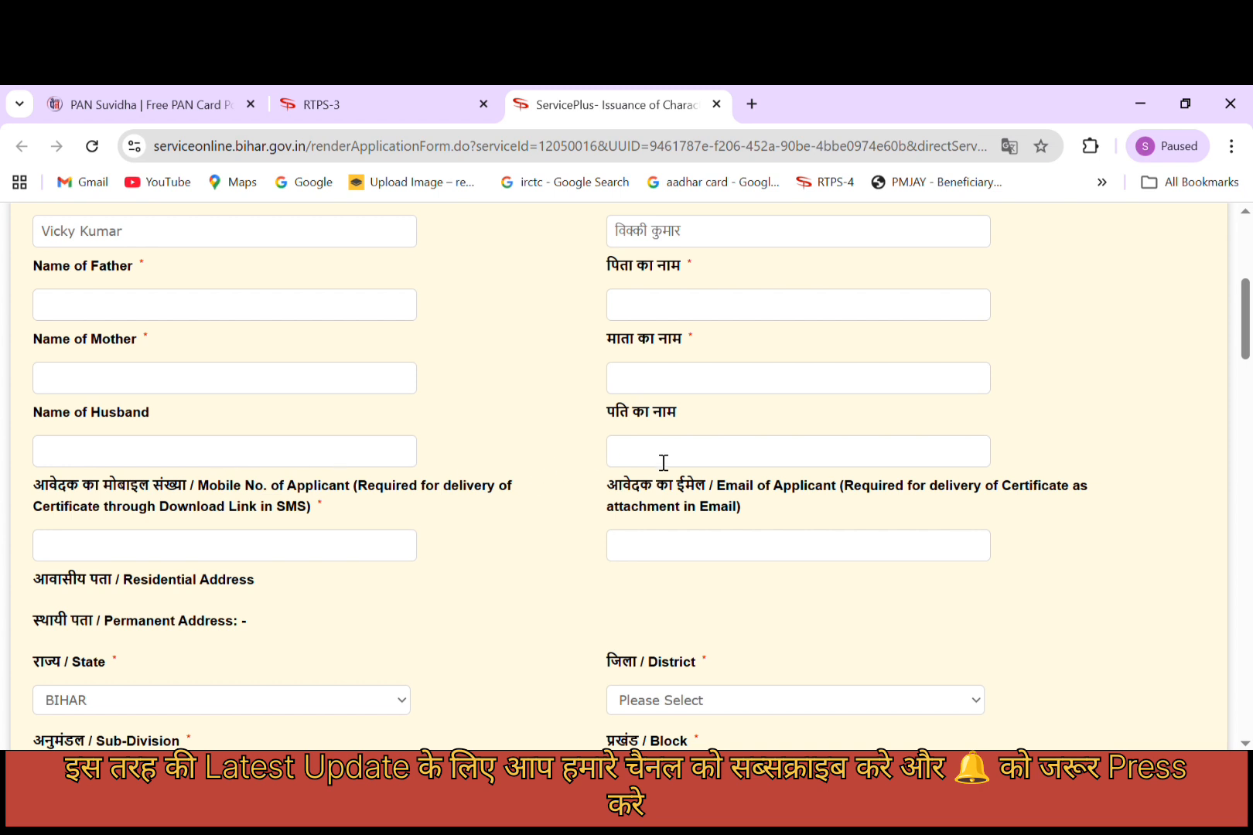
scroll(283, 518, "down", 1)
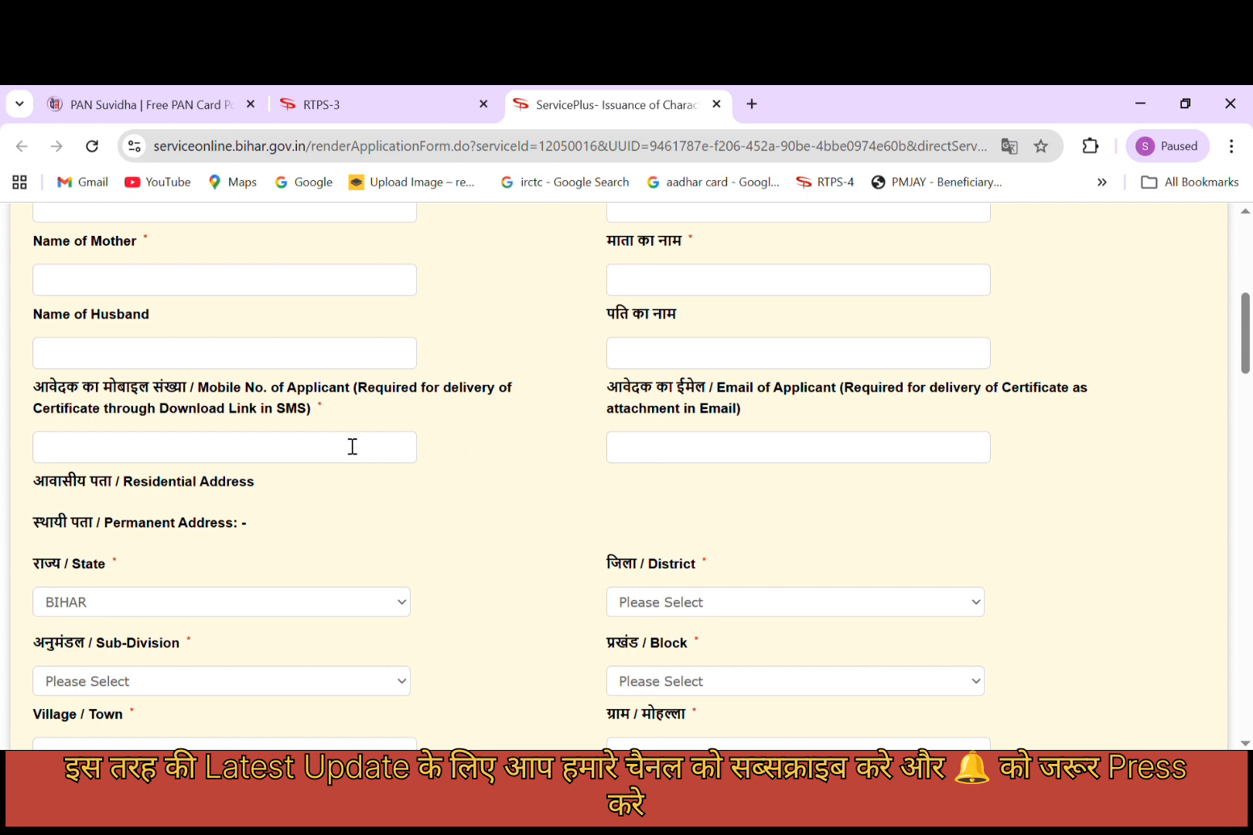
scroll(335, 468, "down", 1)
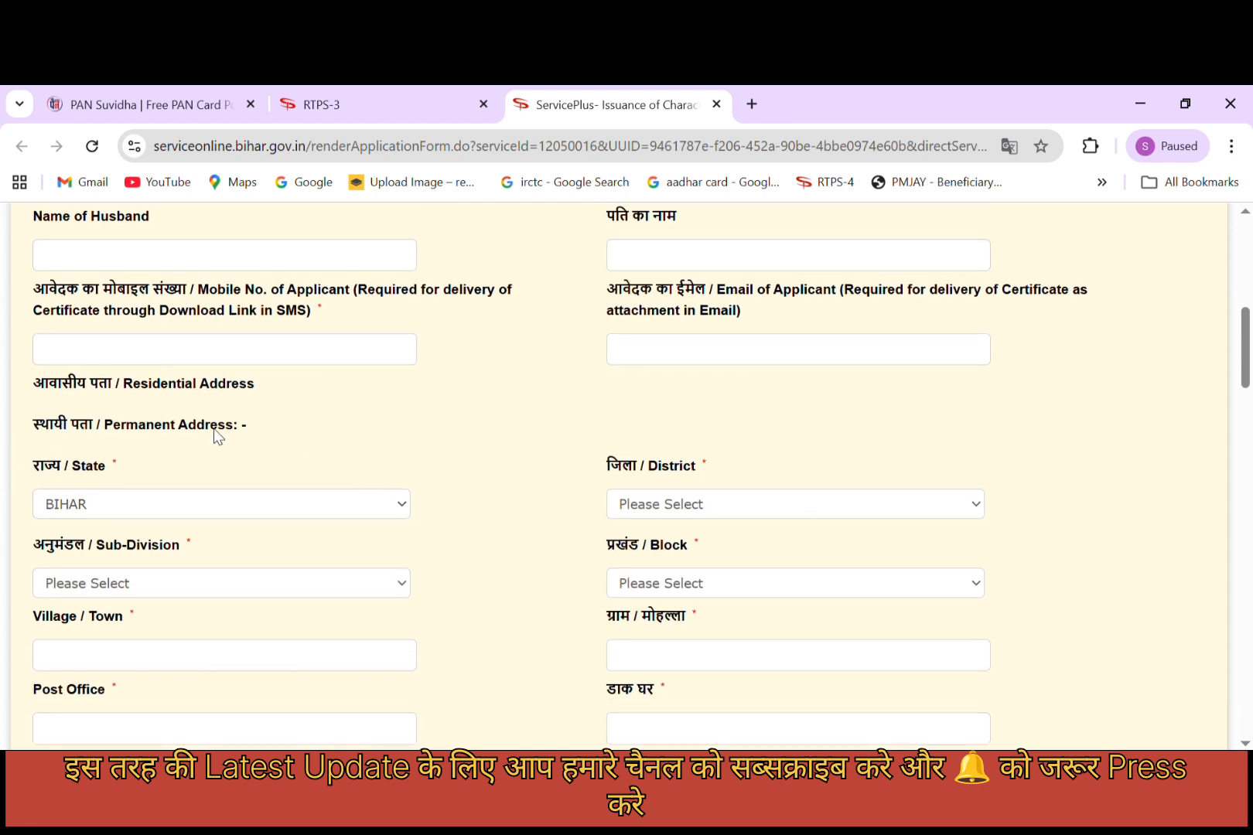
scroll(314, 437, "down", 1)
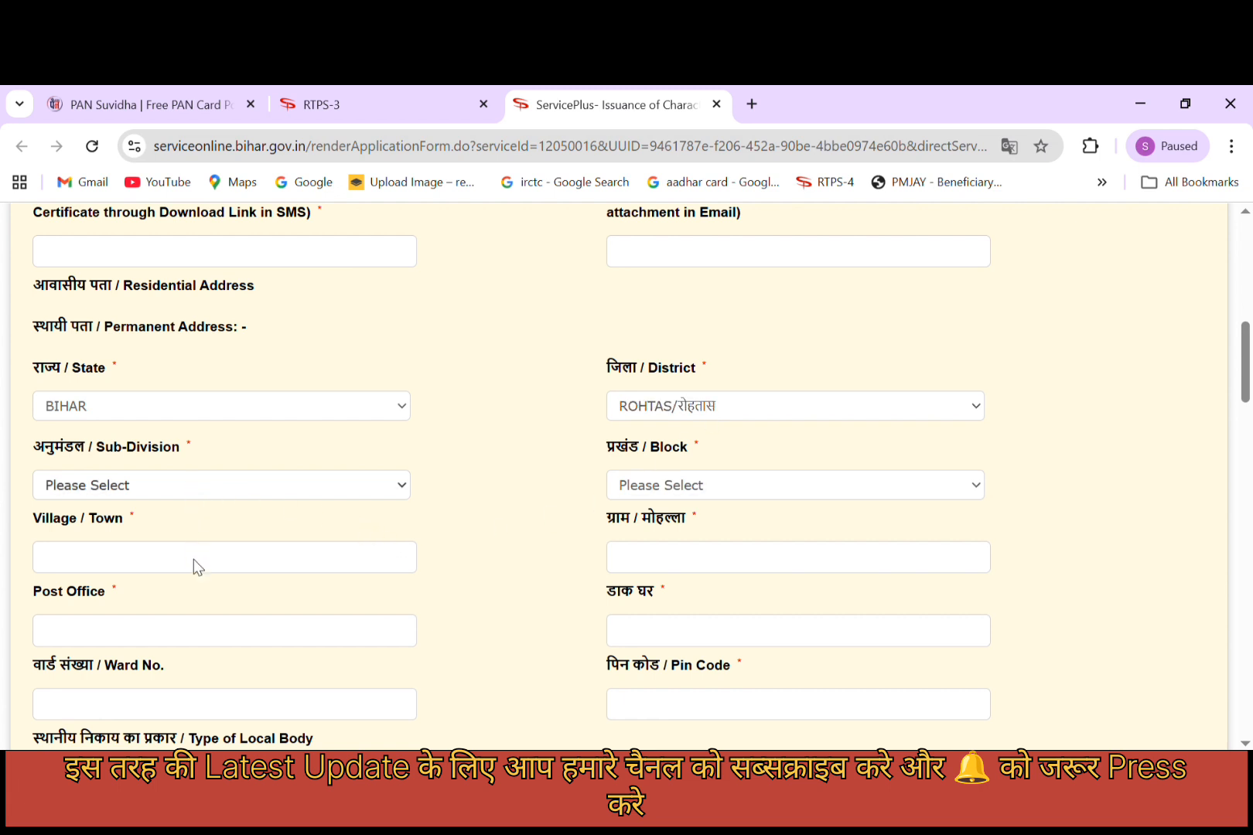
Pick DEHRI sub-division and AKORHIGOLA block for the permanent address, then go to Village/Town.
left_click(170, 558)
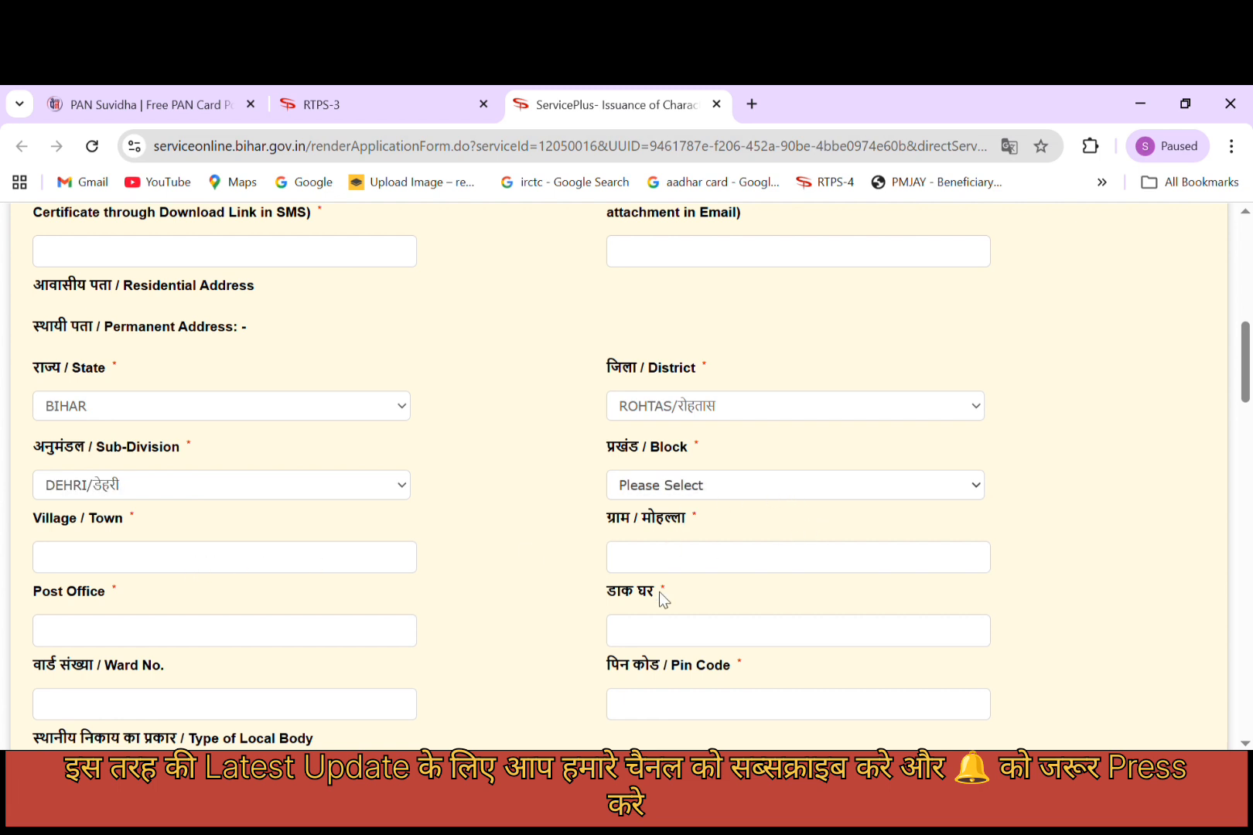
left_click(677, 553)
left_click(276, 558)
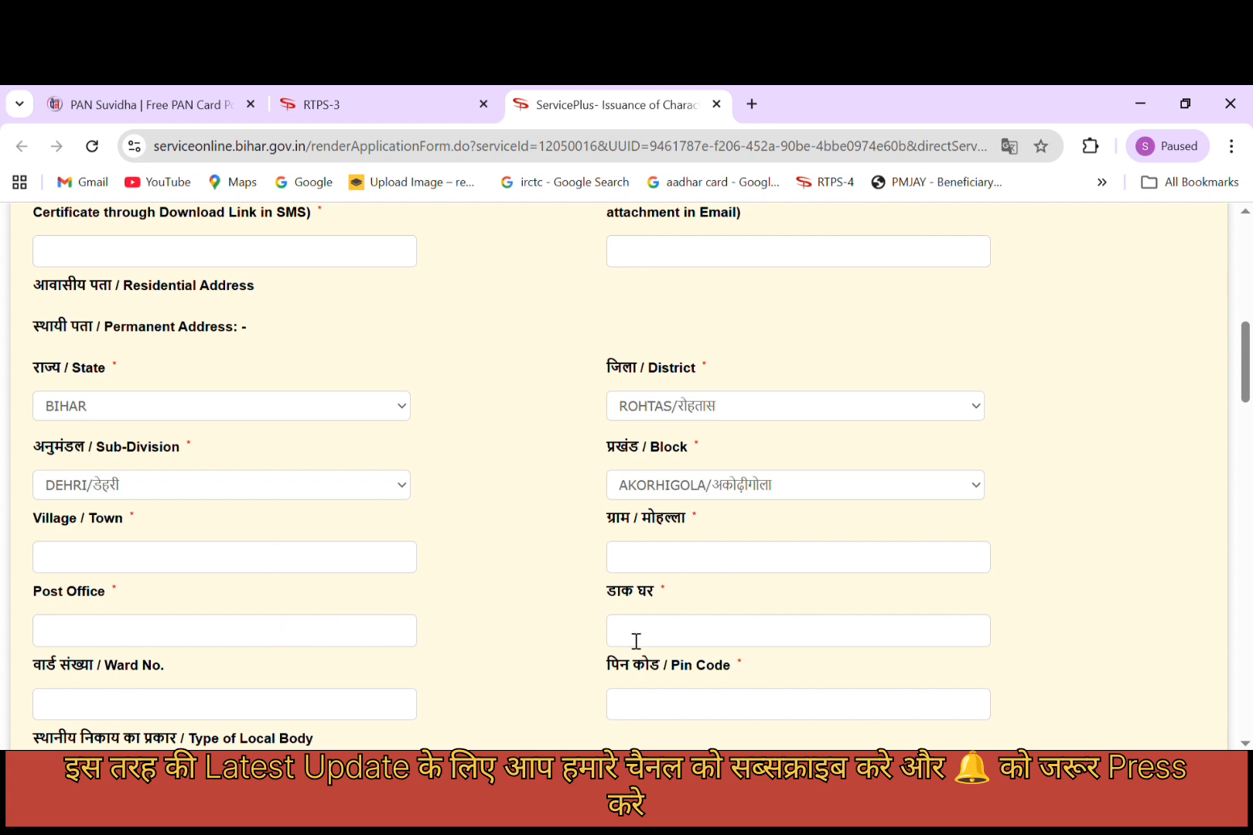
scroll(541, 634, "down", 1)
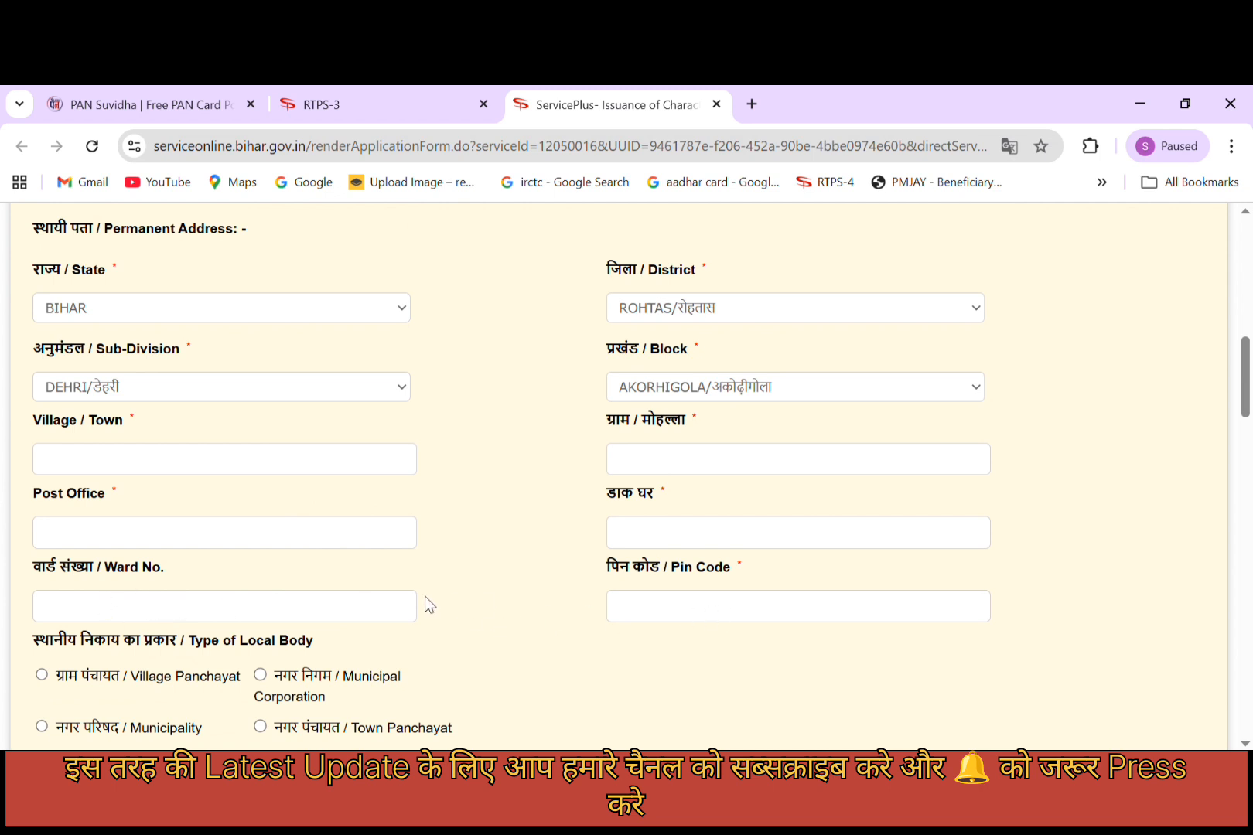
scroll(387, 606, "down", 2)
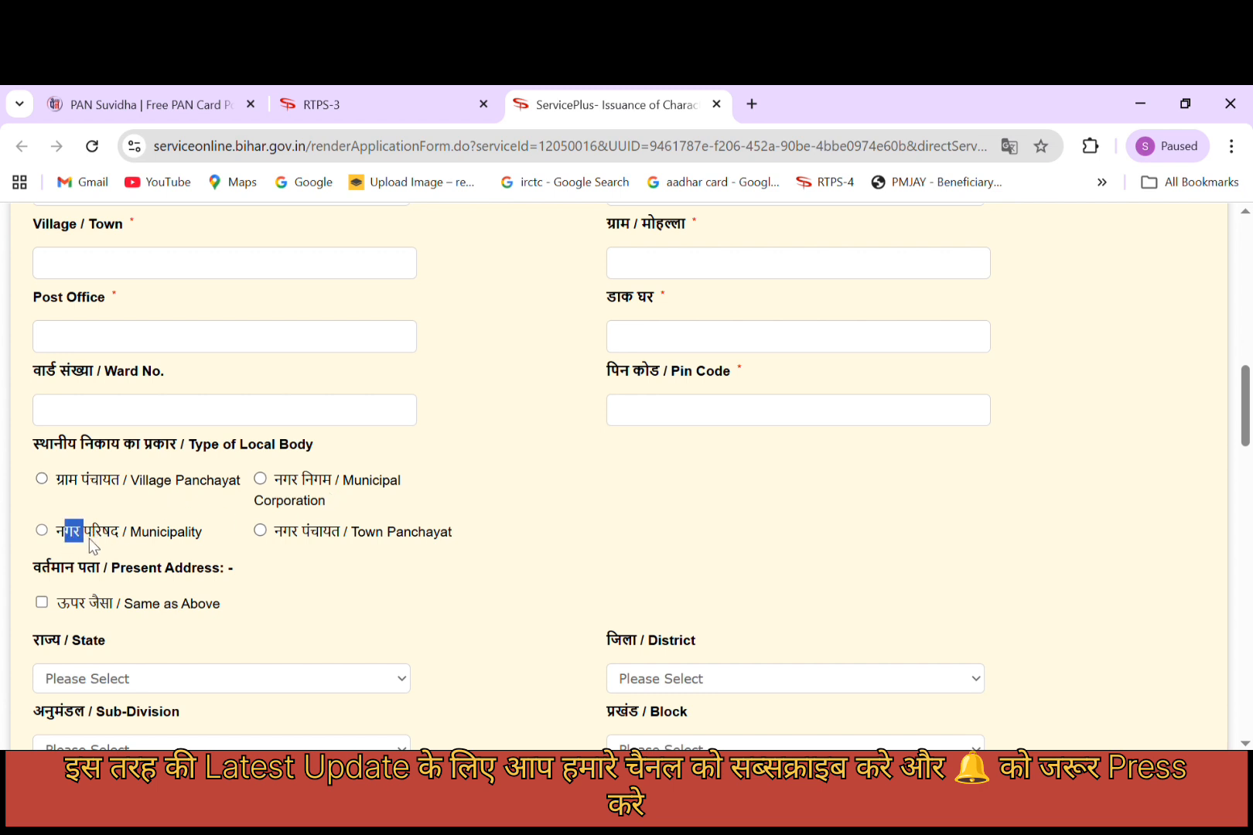
Change the permanent local body type from Village Panchayat and Municipal Corporation to Municipality (नगर परिषद).
left_click_drag(267, 534, 456, 537)
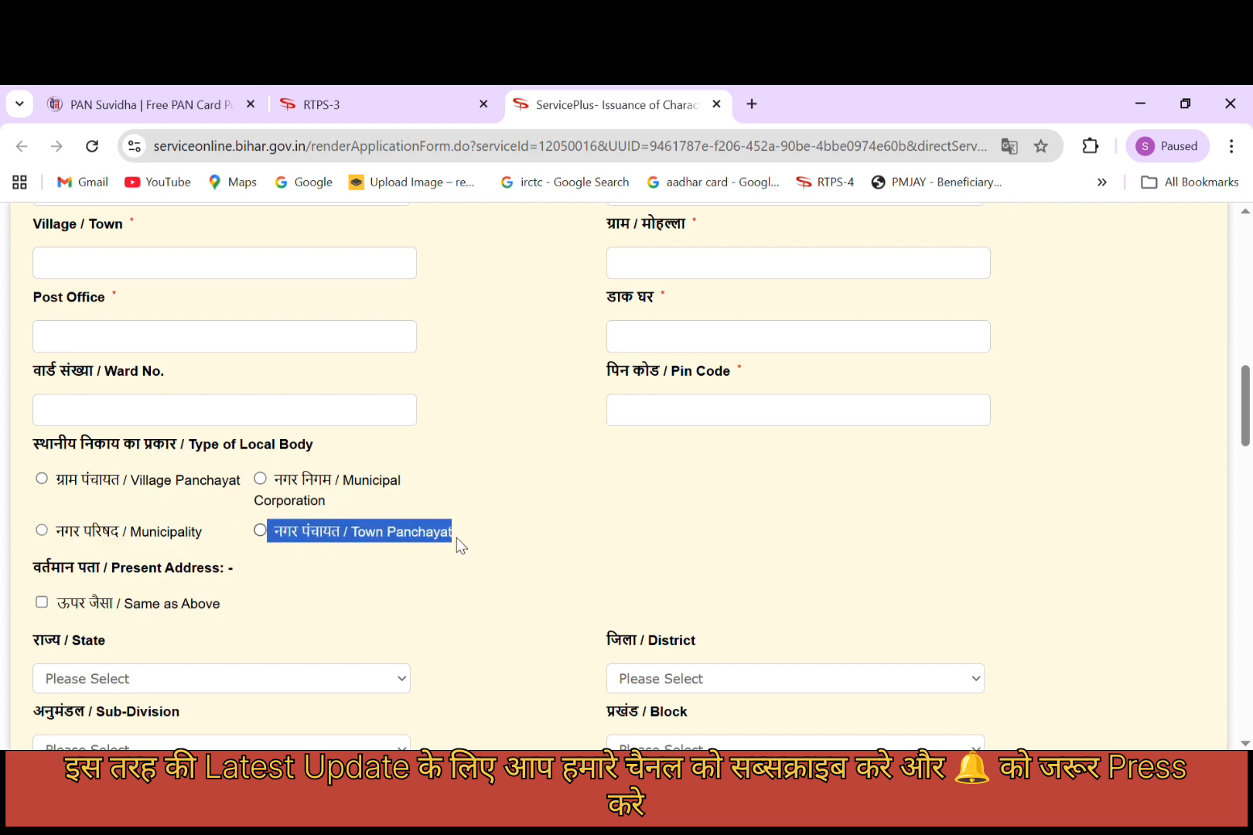
left_click(42, 478)
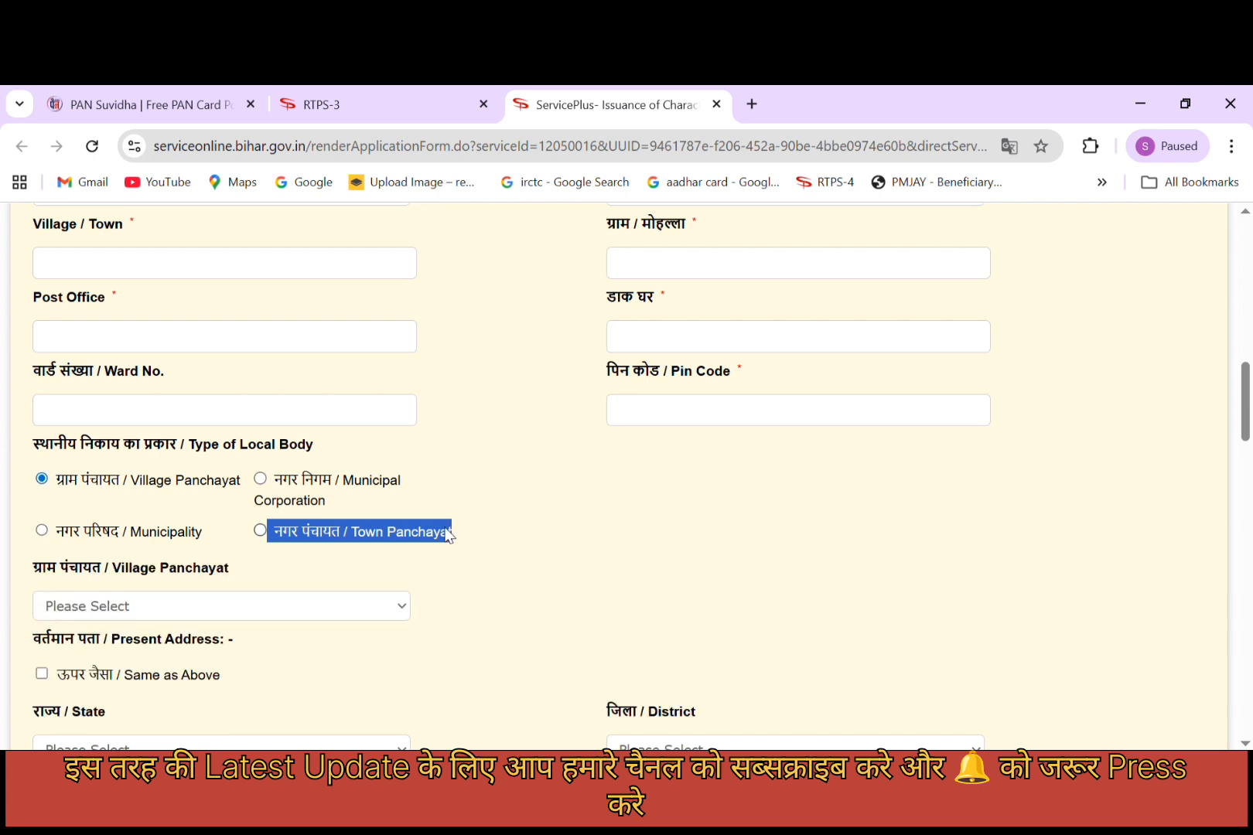
scroll(449, 535, "down", 1)
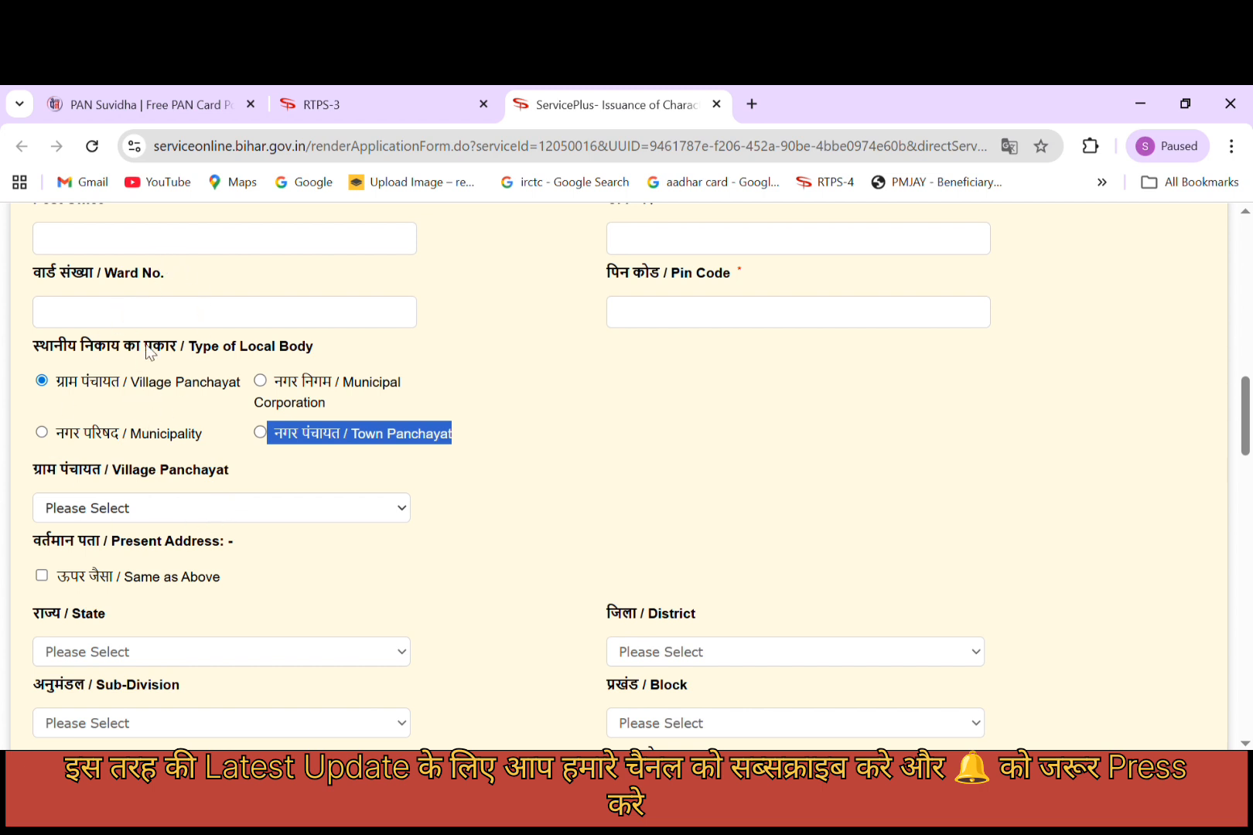
left_click(523, 503)
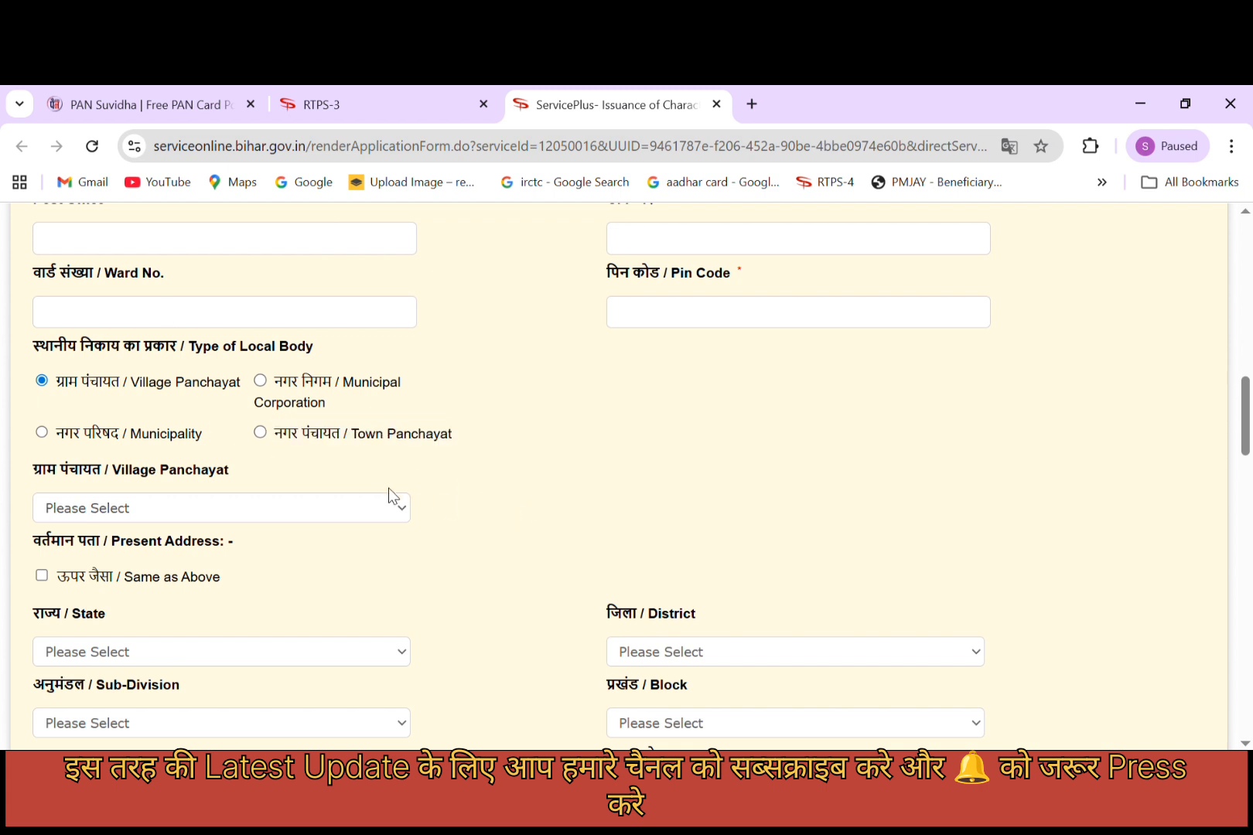
left_click(260, 380)
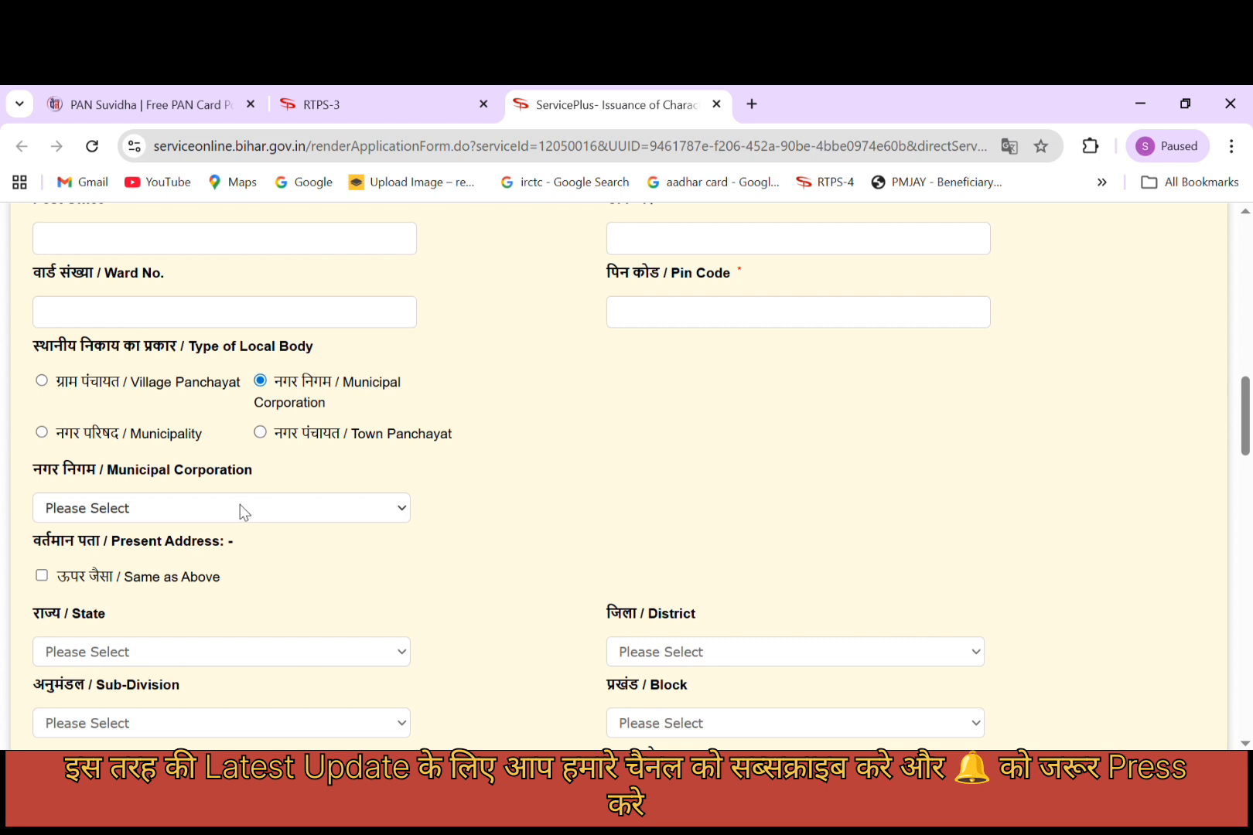
left_click(50, 435)
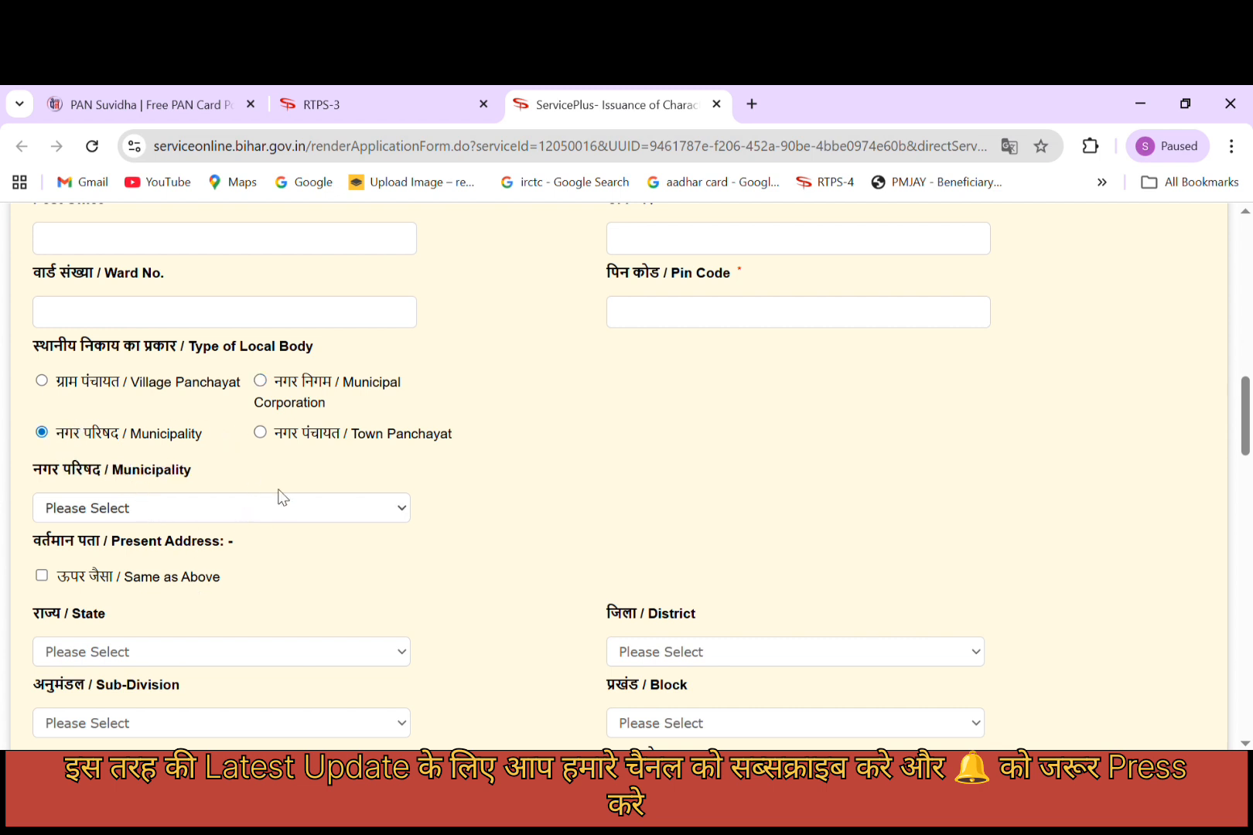
scroll(336, 474, "down", 1)
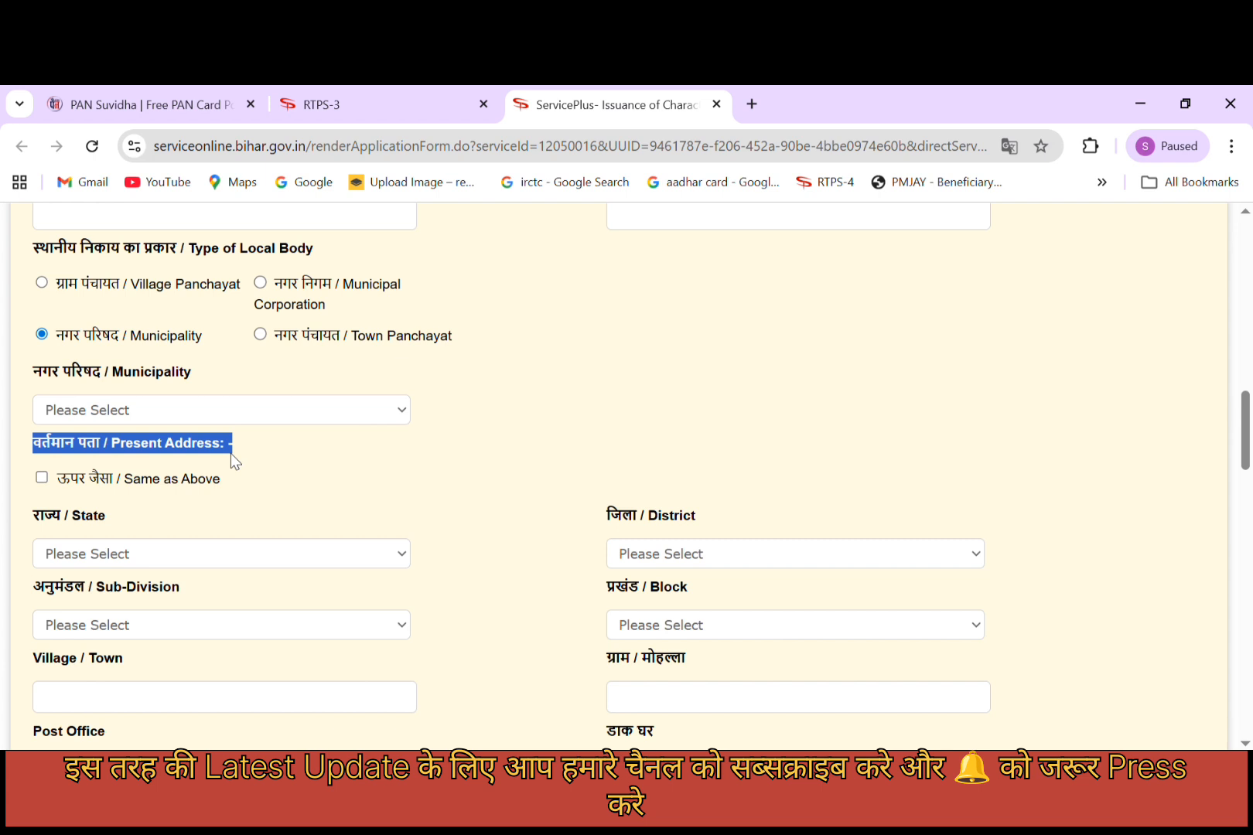
Copy the permanent address, then clear it and try DELHI as the present-address state.
left_click(338, 456)
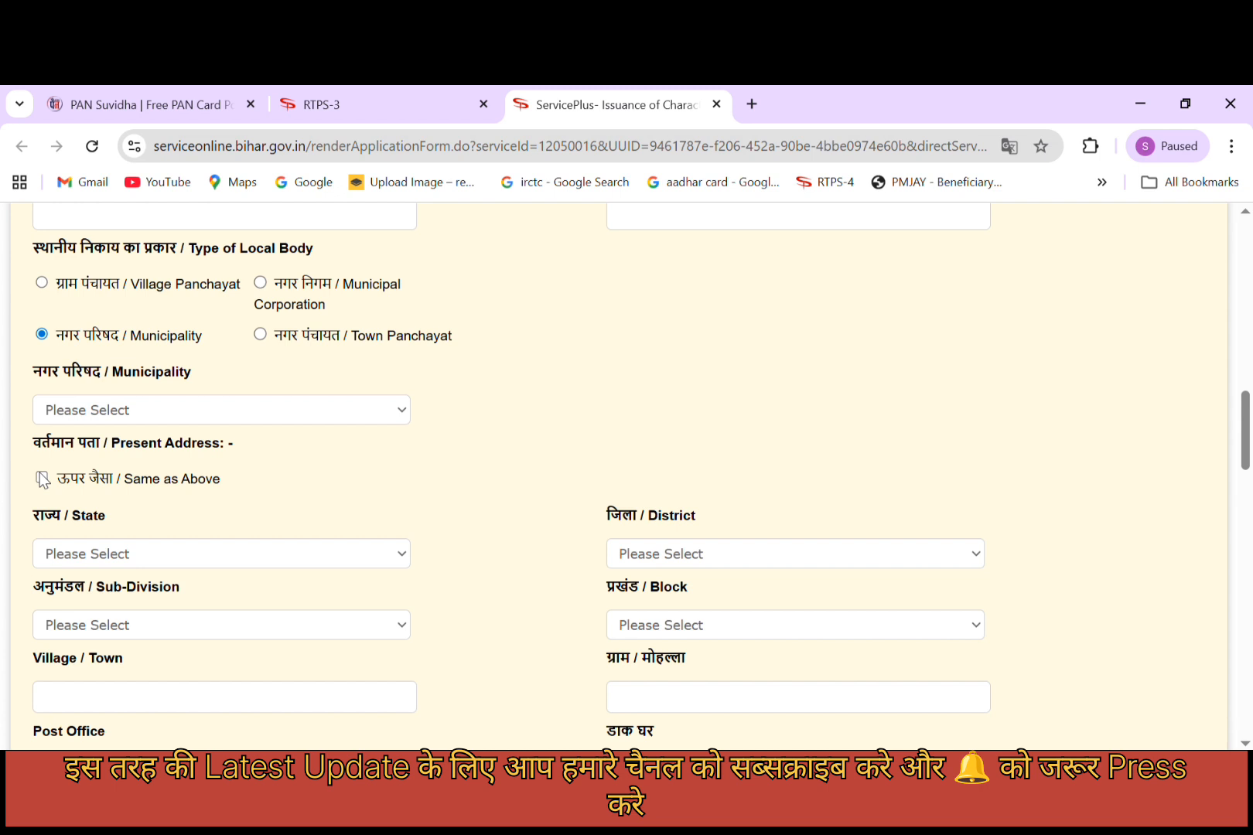
left_click(165, 475)
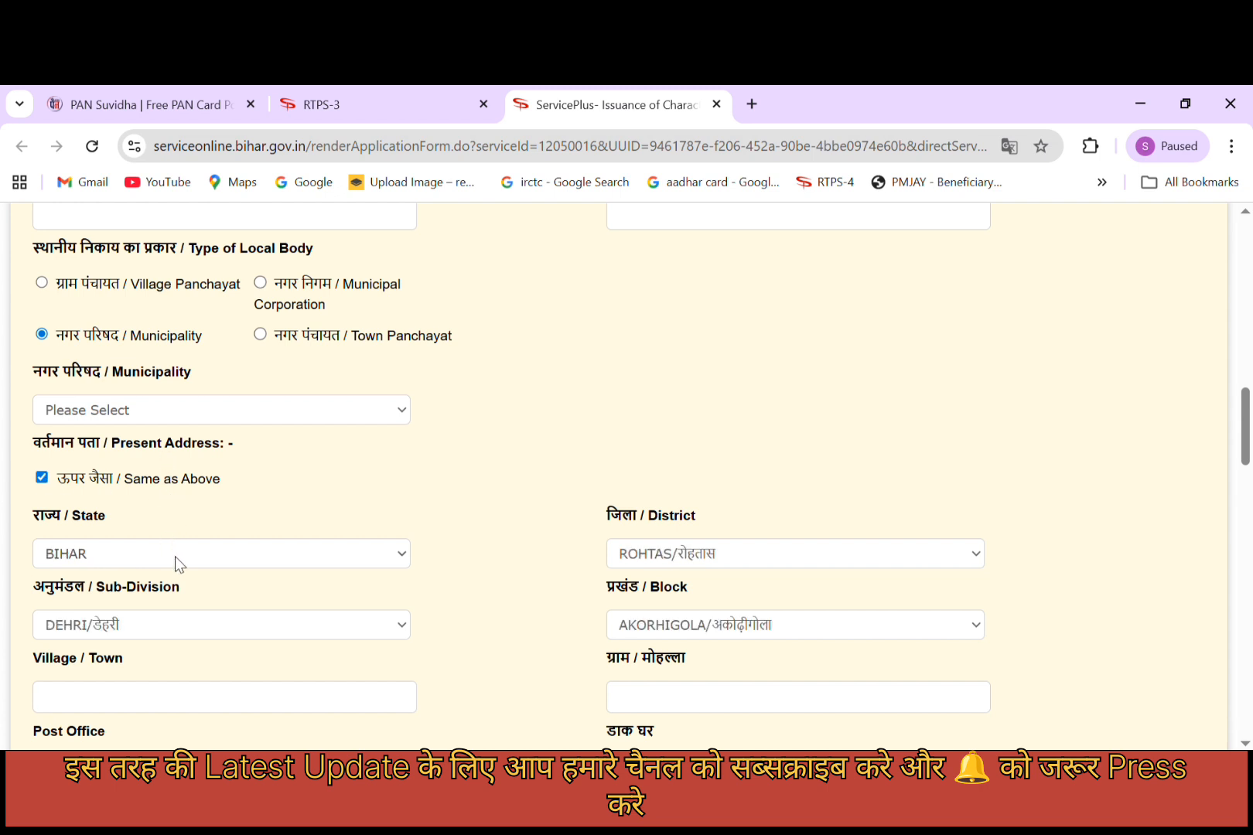
left_click(42, 478)
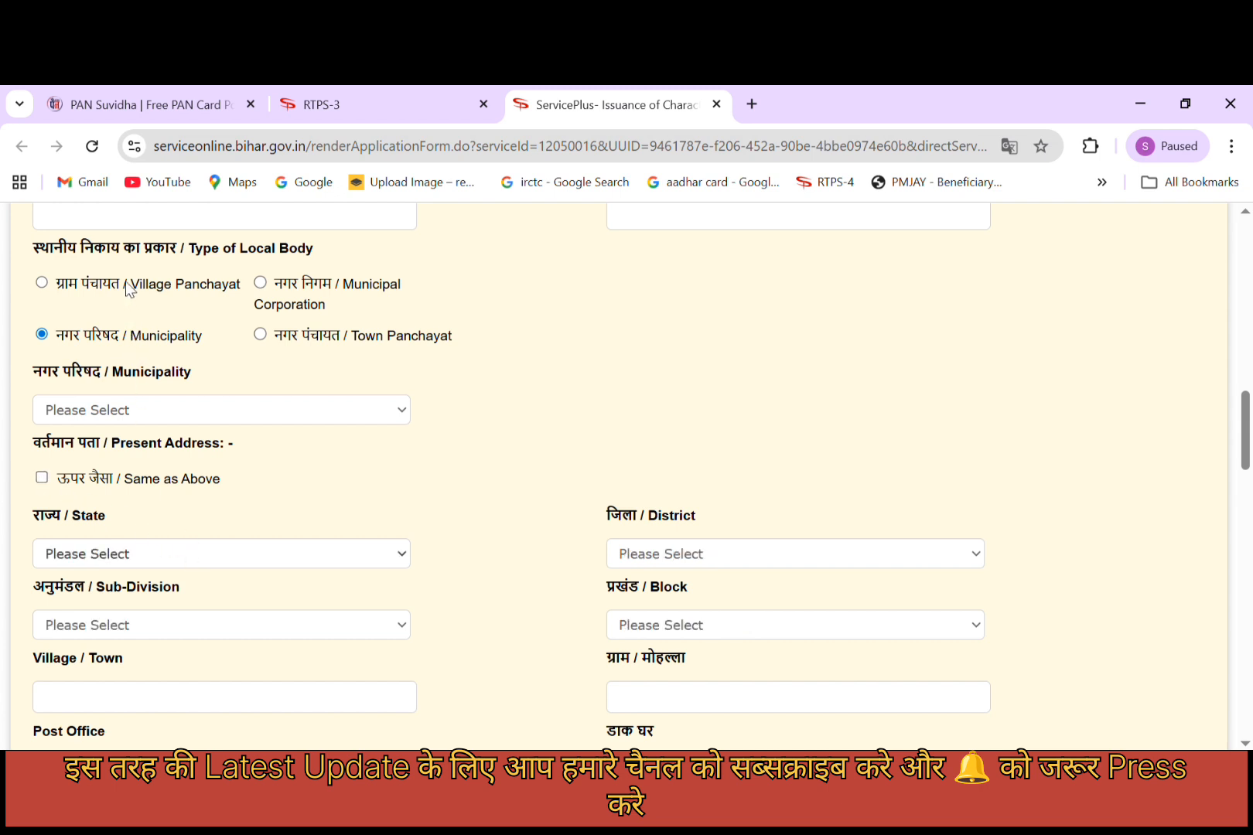
left_click(129, 308)
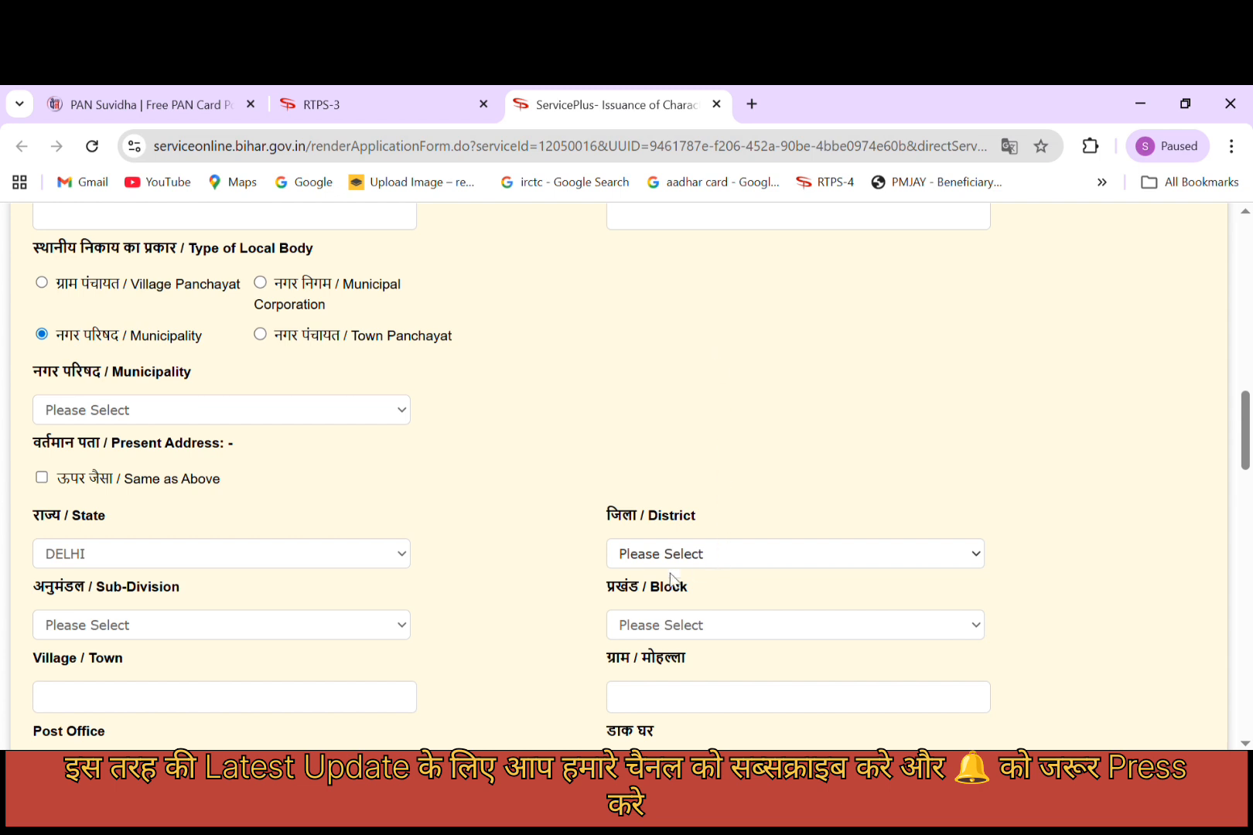
Choose Municipality and re-tick 'Same as Above' to copy BIHAR, ROHTAS, DEHRI, AKORHIGOLA.
scroll(176, 512, "down", 1)
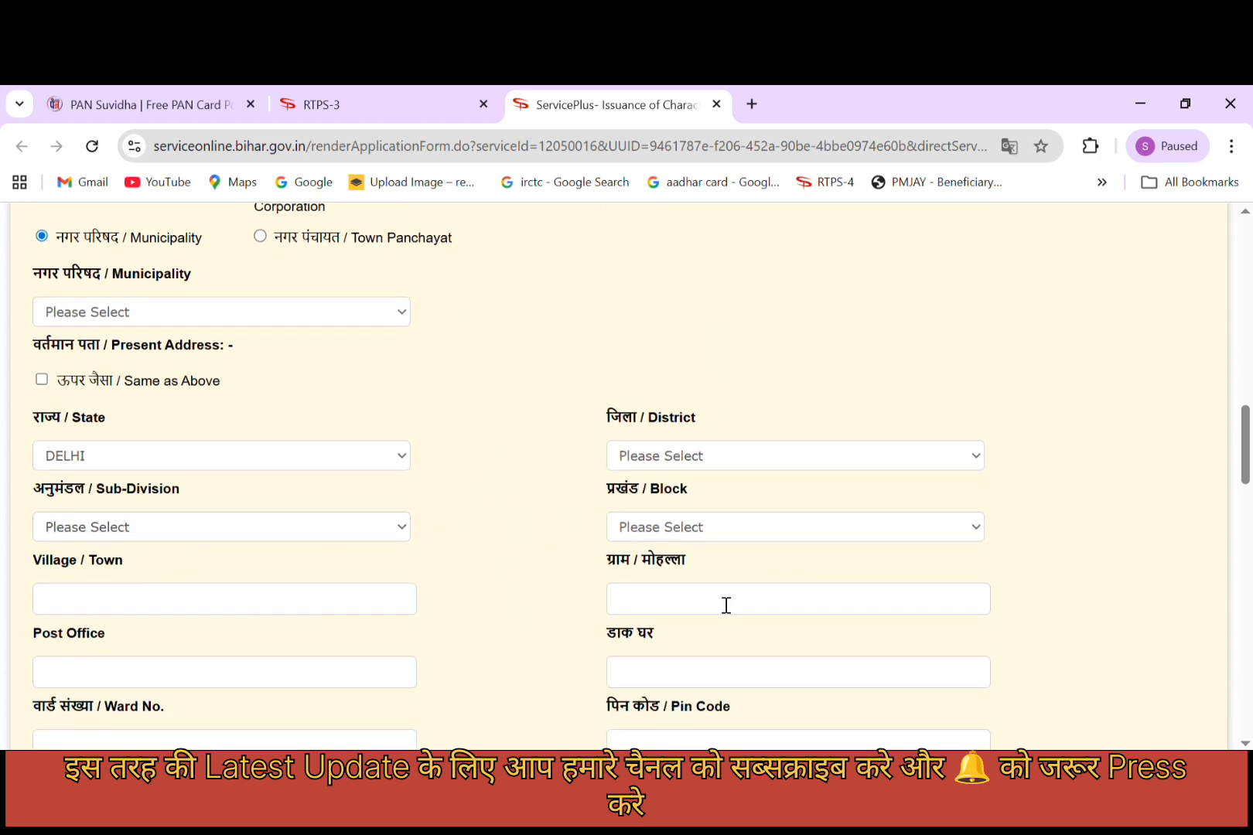
scroll(260, 667, "down", 1)
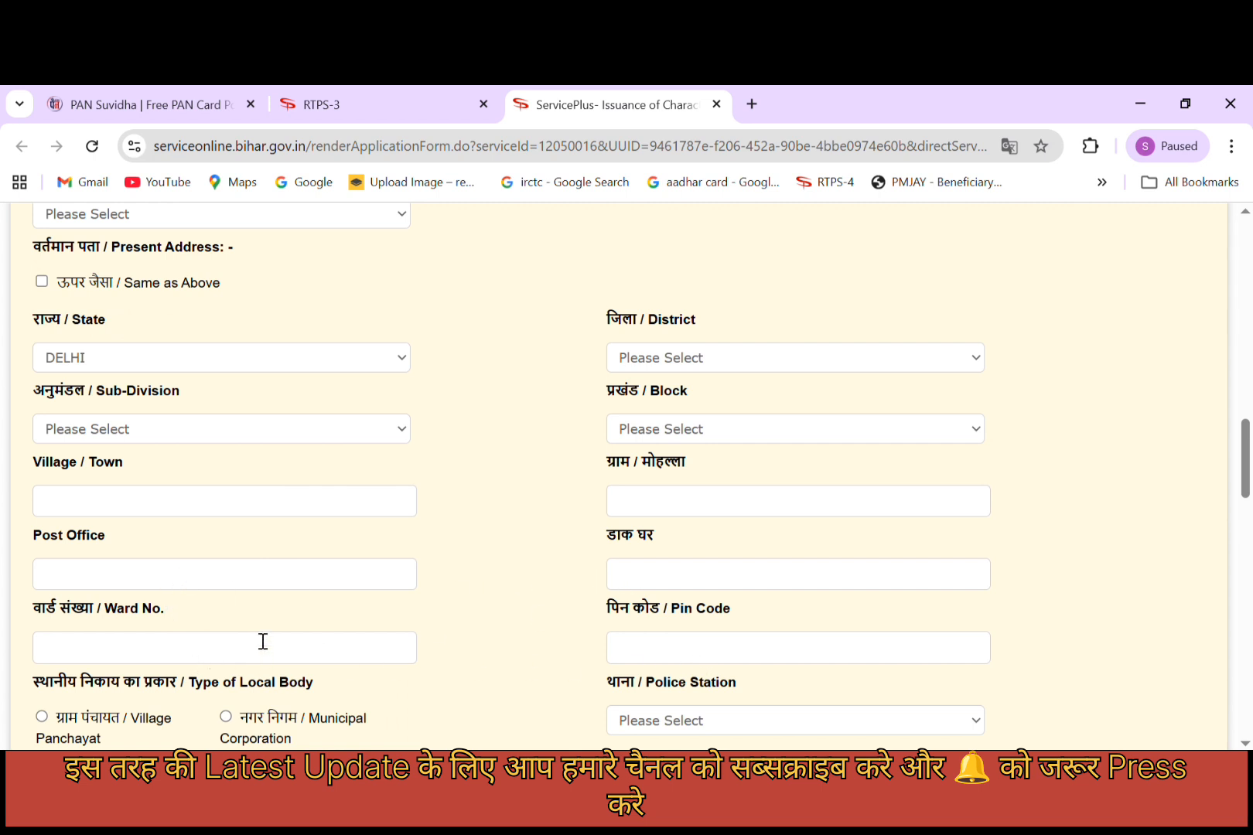
scroll(120, 675, "down", 1)
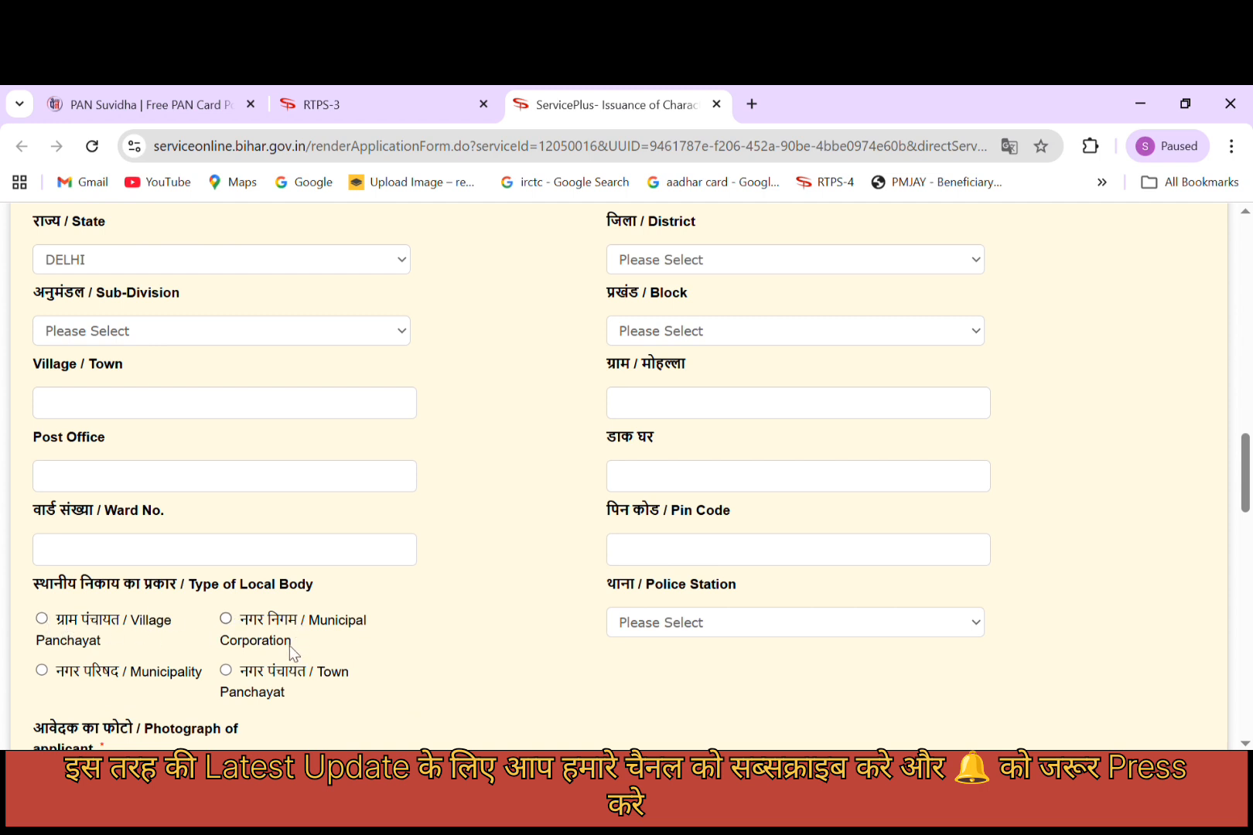
left_click_drag(46, 678, 185, 673)
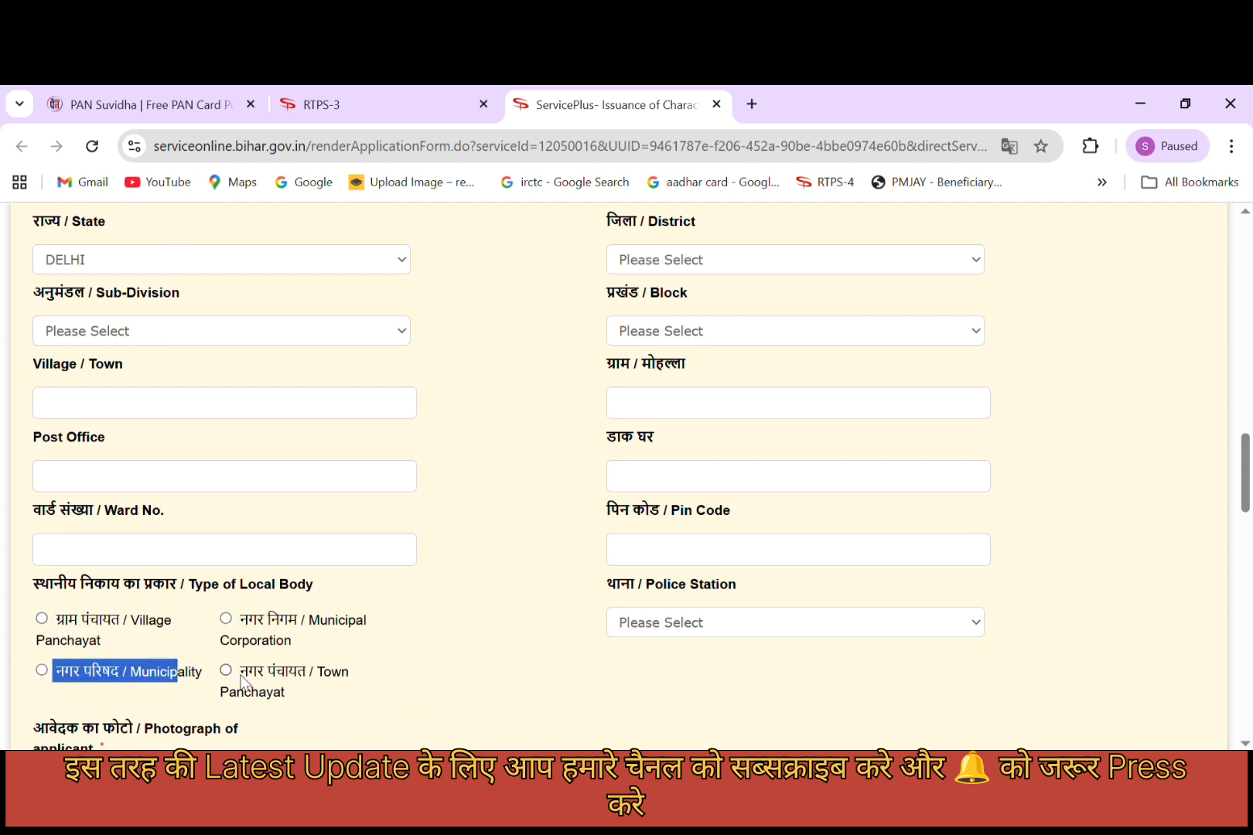
left_click_drag(400, 691, 265, 675)
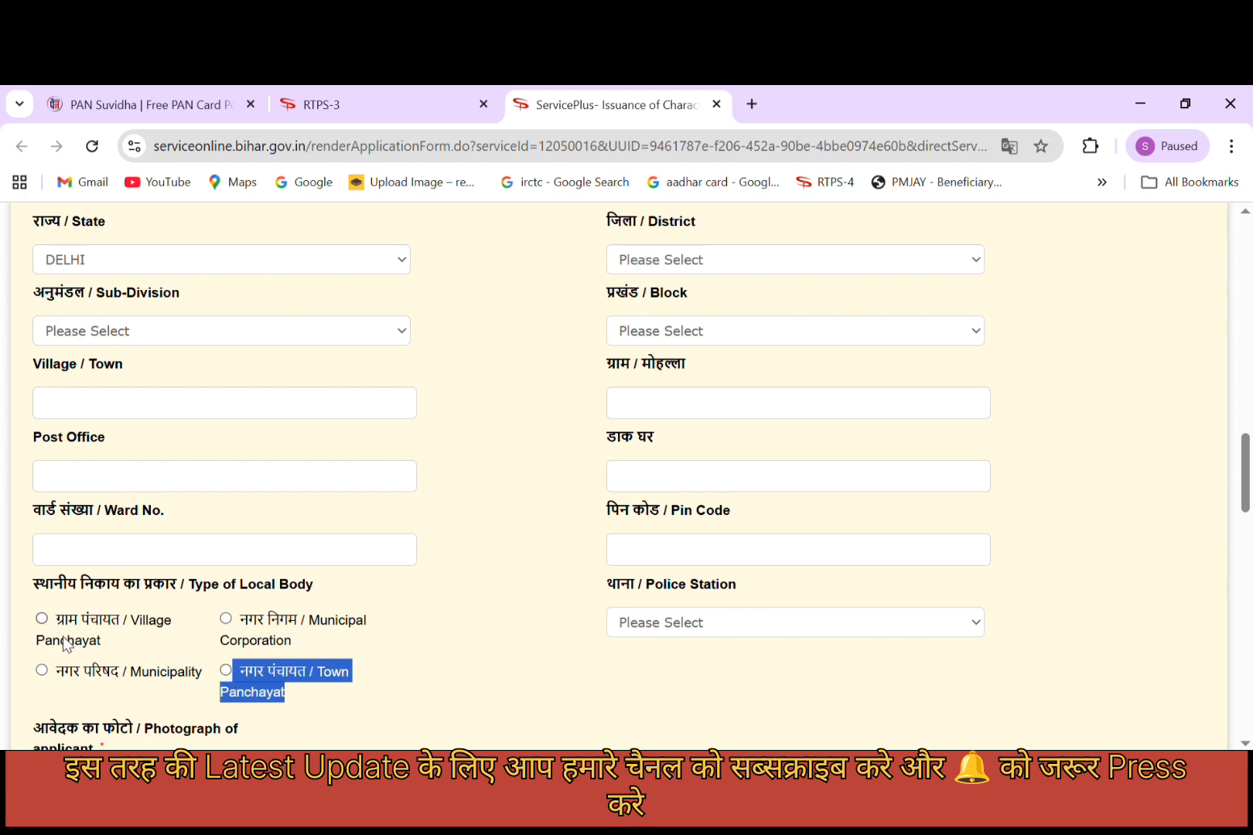
left_click(167, 671)
scroll(184, 614, "down", 3)
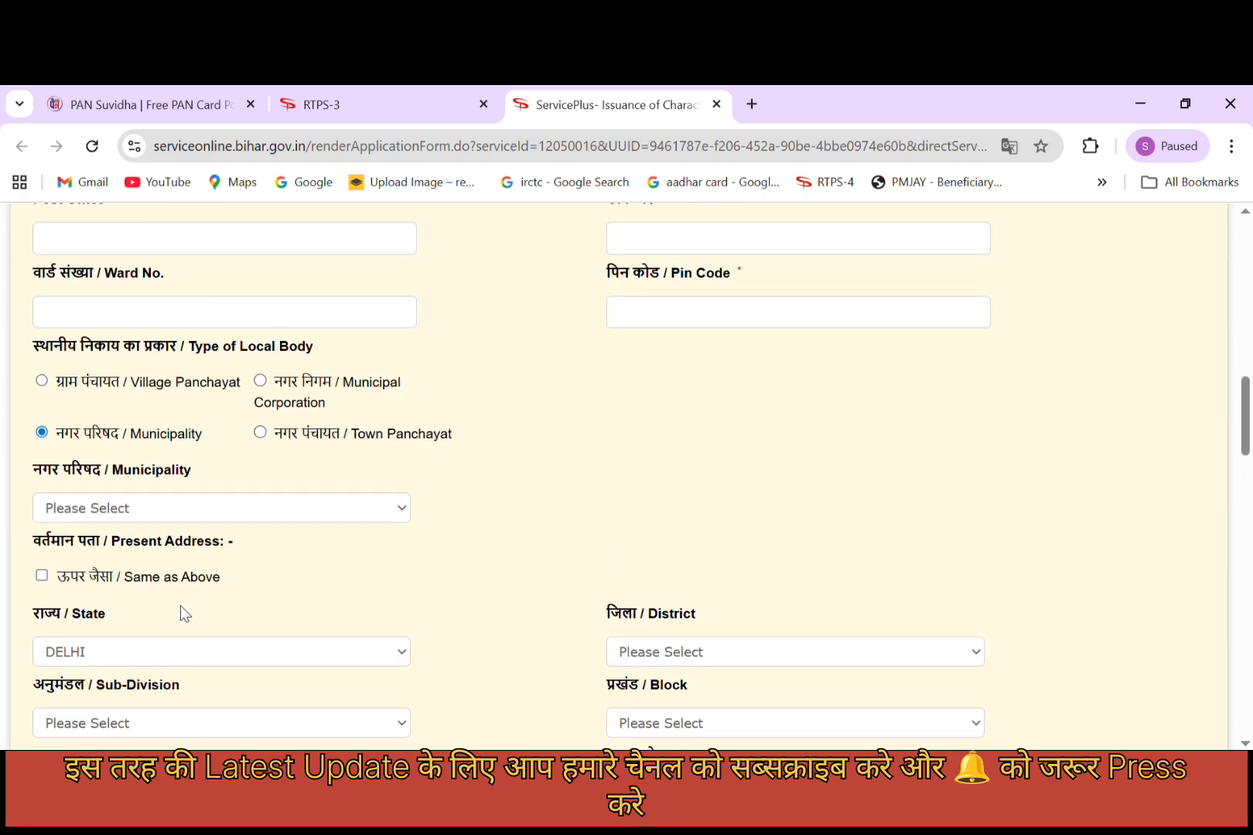
left_click(43, 576)
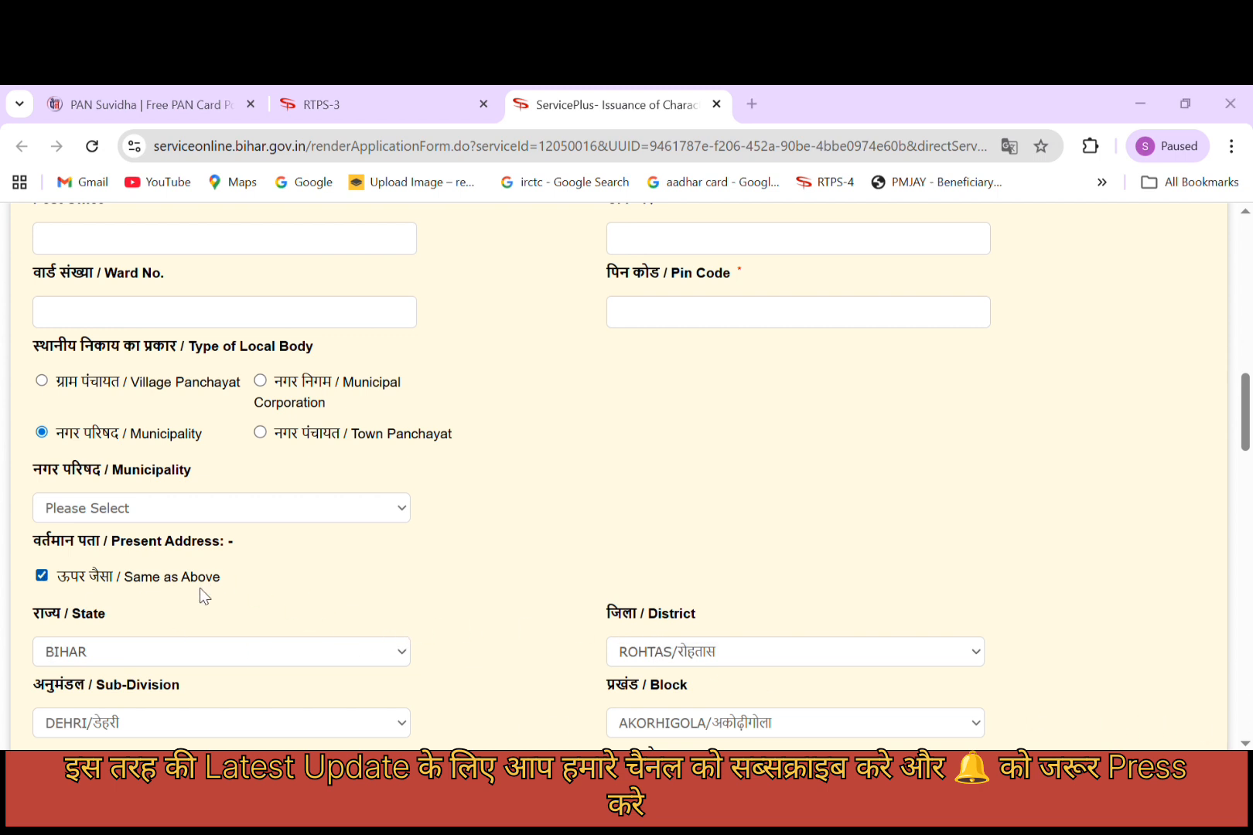
scroll(561, 478, "down", 6)
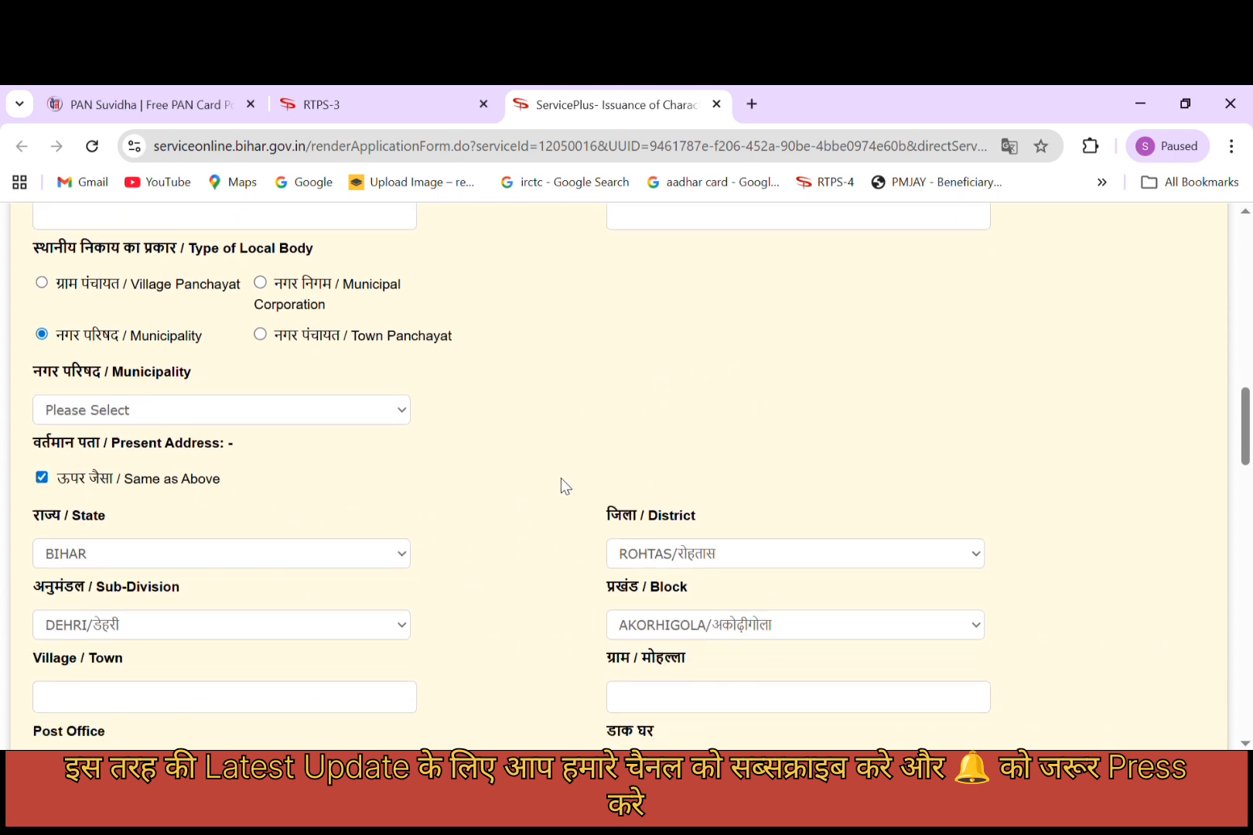
scroll(554, 487, "down", 3)
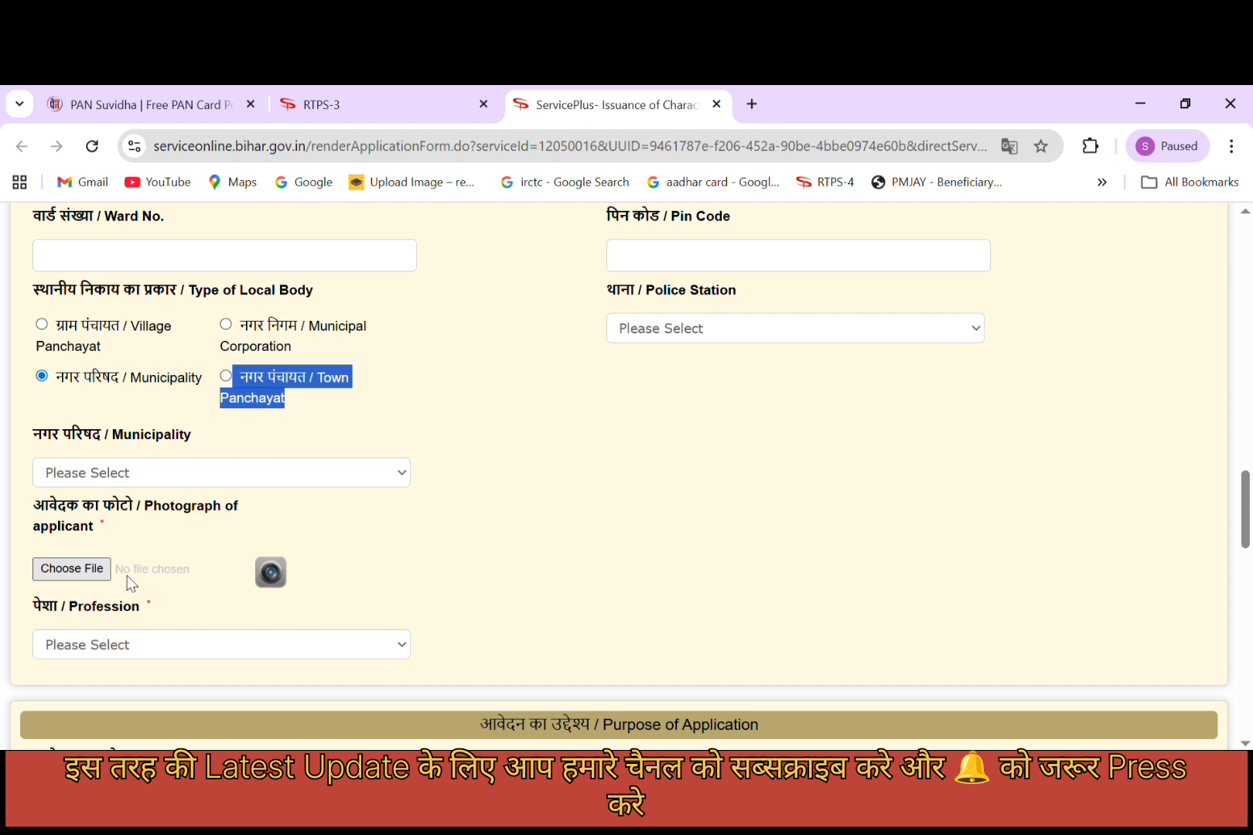
scroll(356, 584, "down", 1)
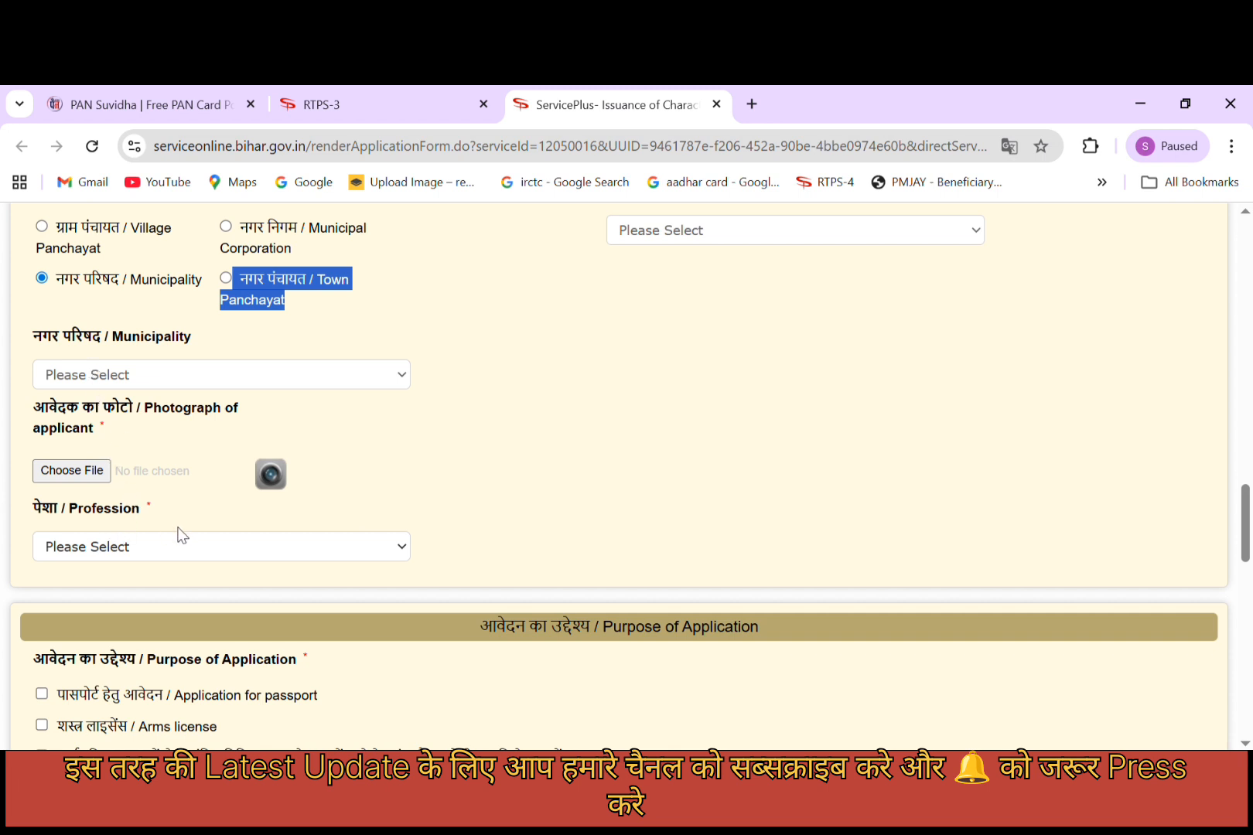
left_click(484, 514)
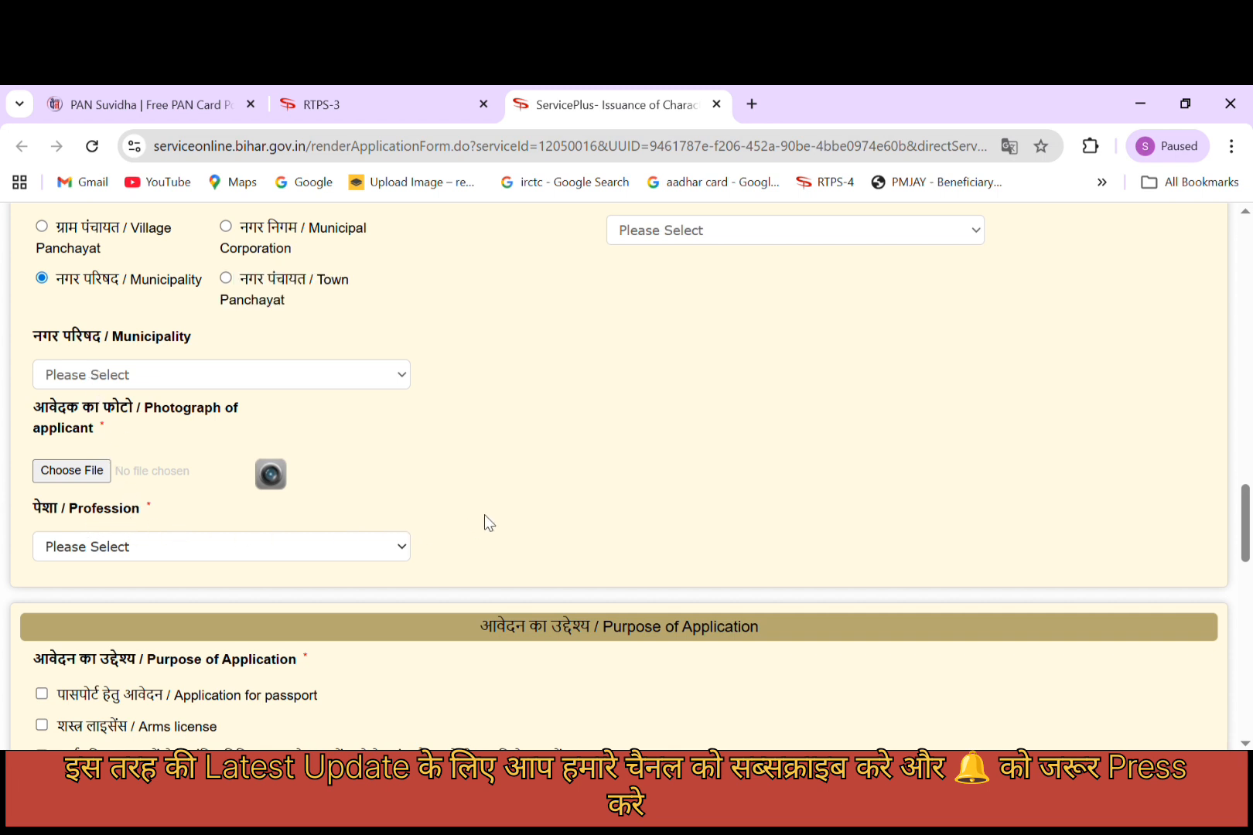
scroll(375, 515, "down", 4)
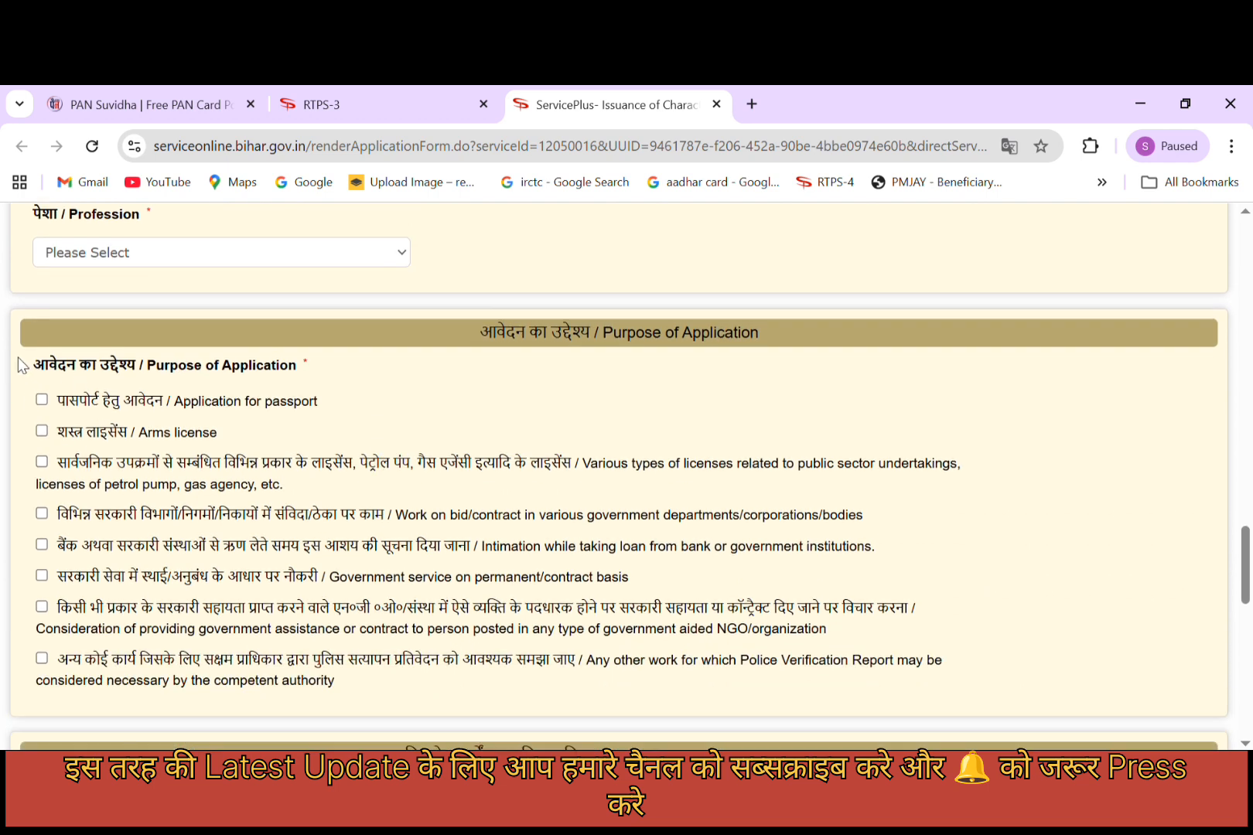
left_click_drag(19, 357, 273, 380)
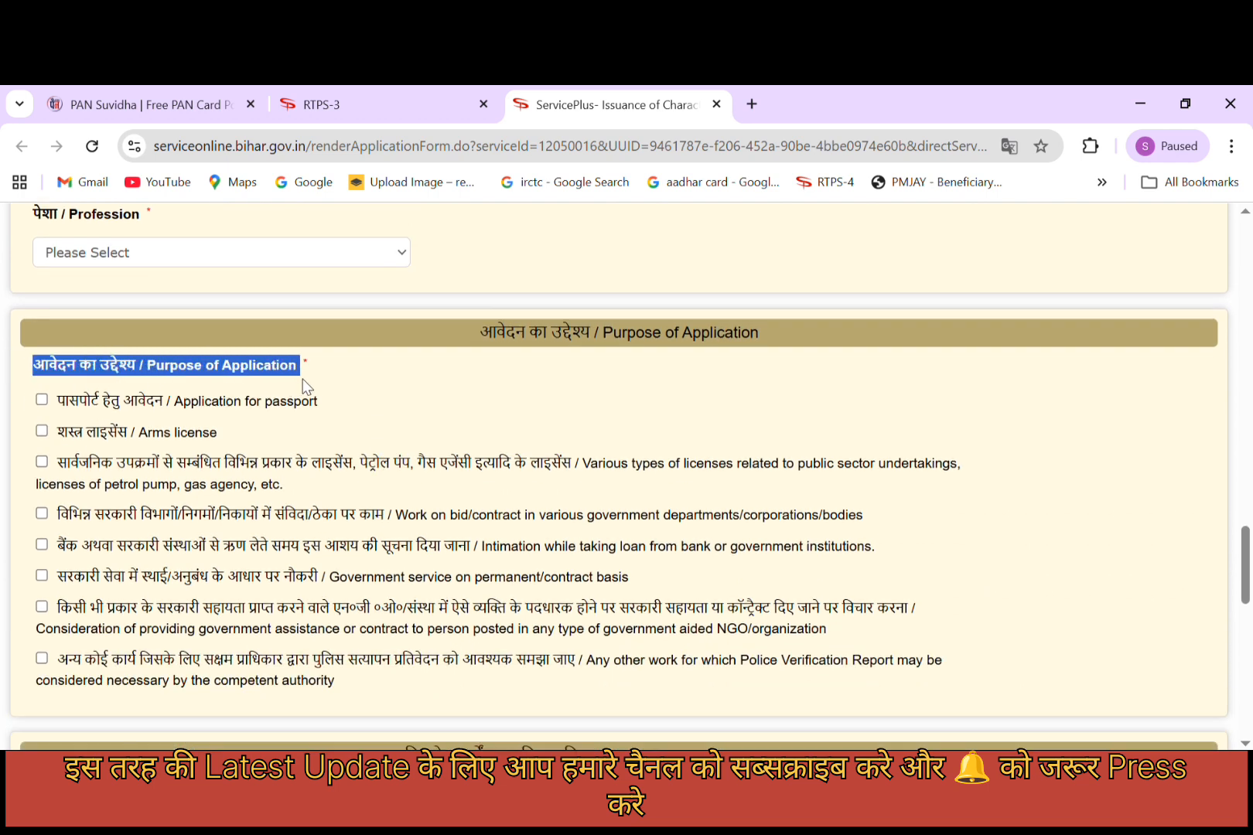
Review the purpose options, ticking then unticking the public sector licences purpose.
left_click(368, 379)
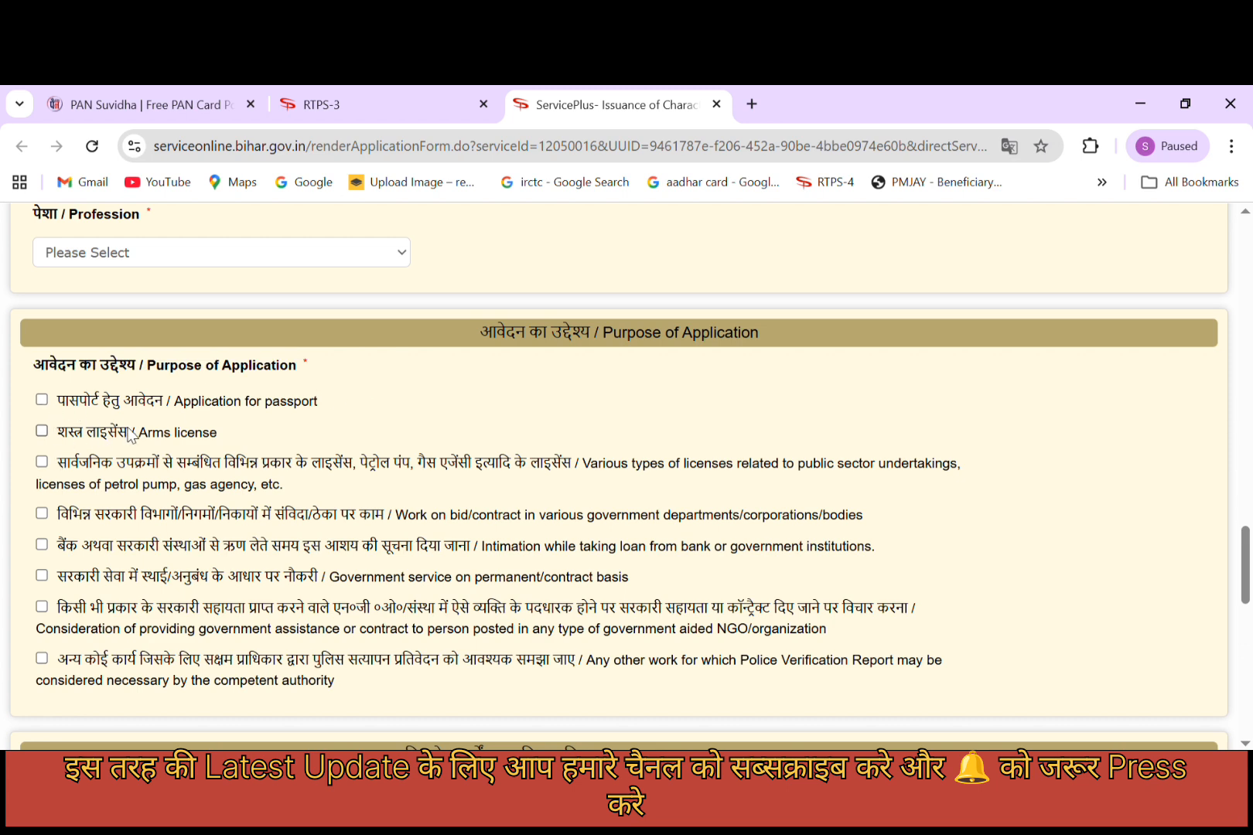
left_click_drag(58, 439, 195, 440)
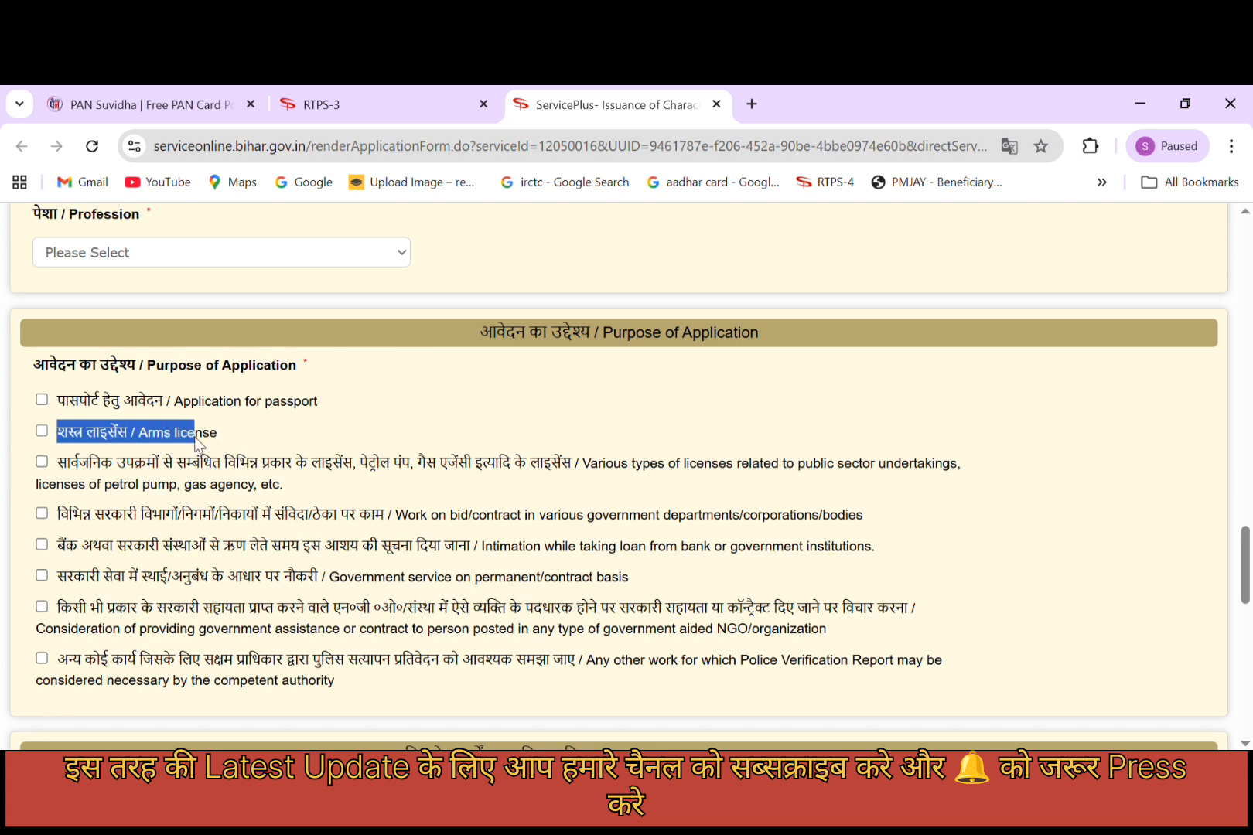
left_click_drag(58, 462, 590, 464)
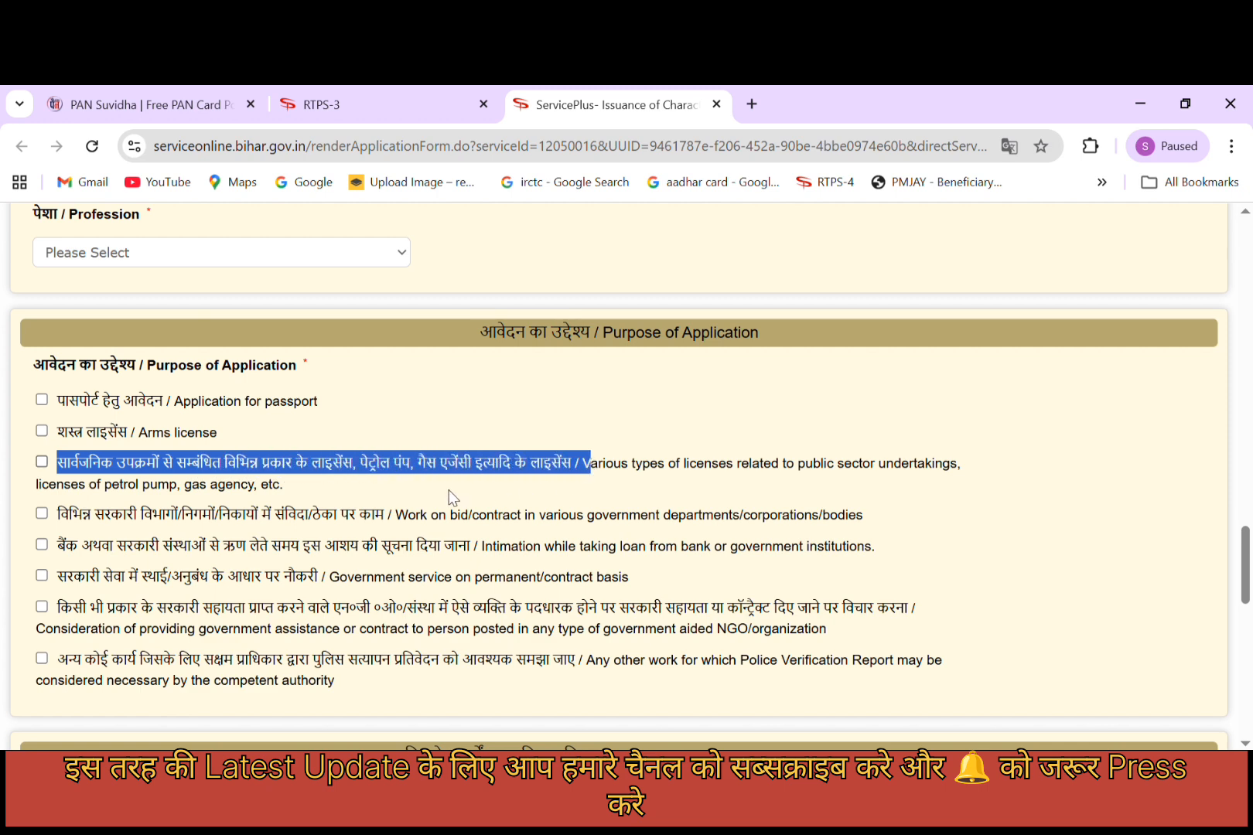
left_click(352, 480)
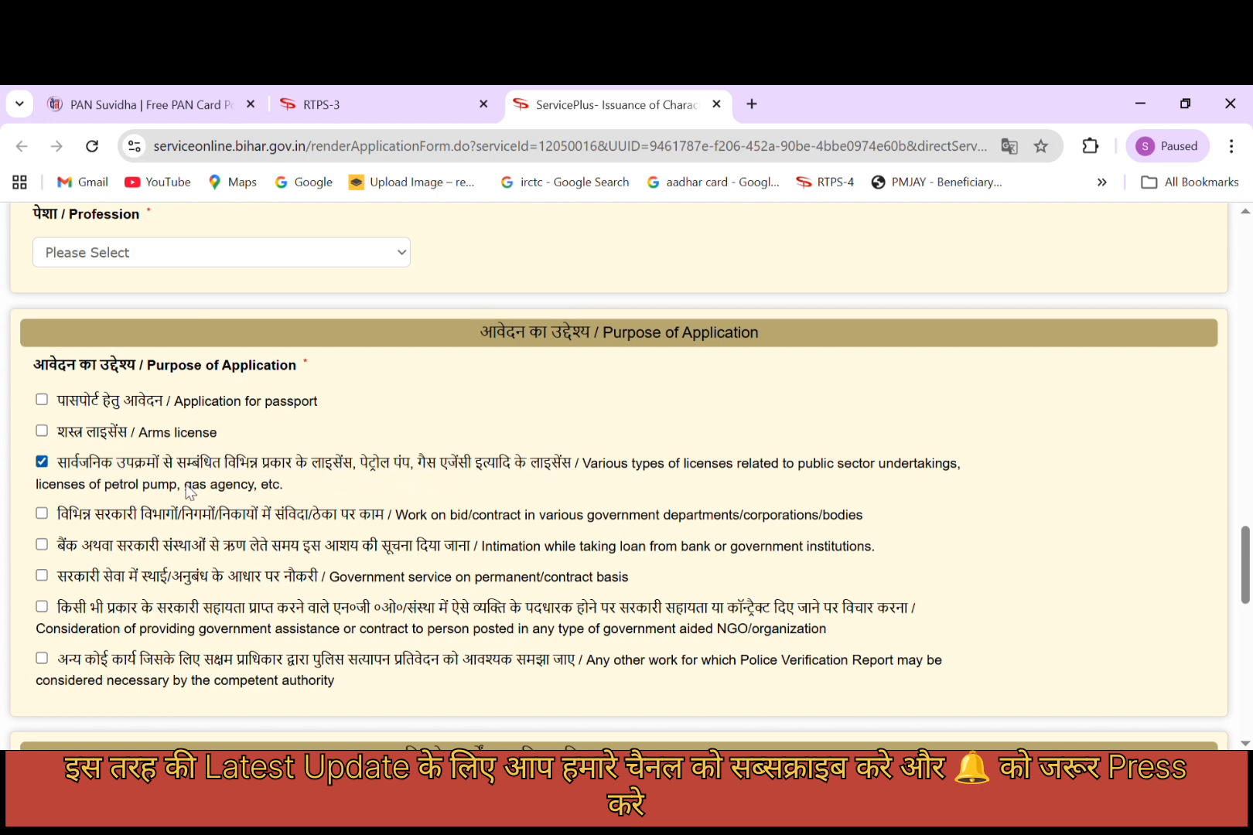
left_click(39, 463)
scroll(120, 487, "down", 1)
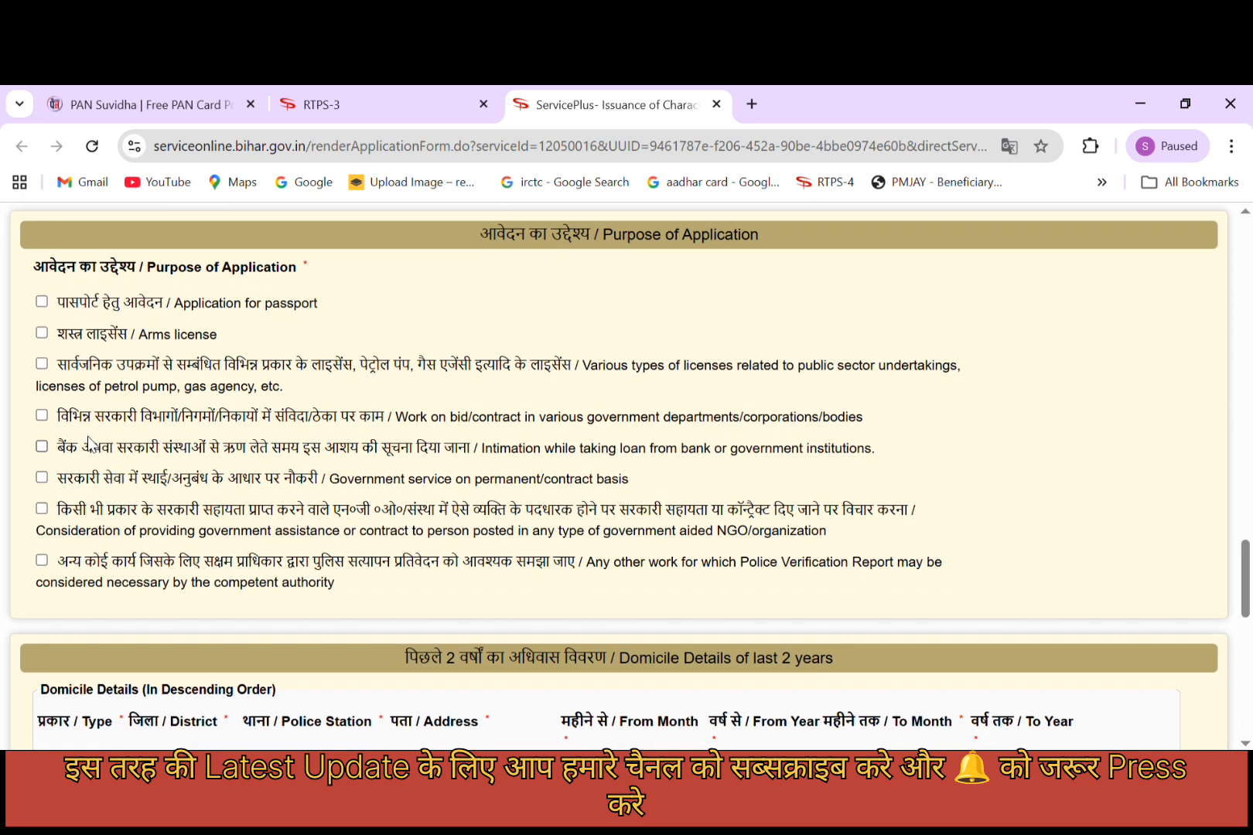
Tick 'Government service on permanent/contract basis' and leave 'Any other work' unticked.
left_click_drag(71, 426, 398, 426)
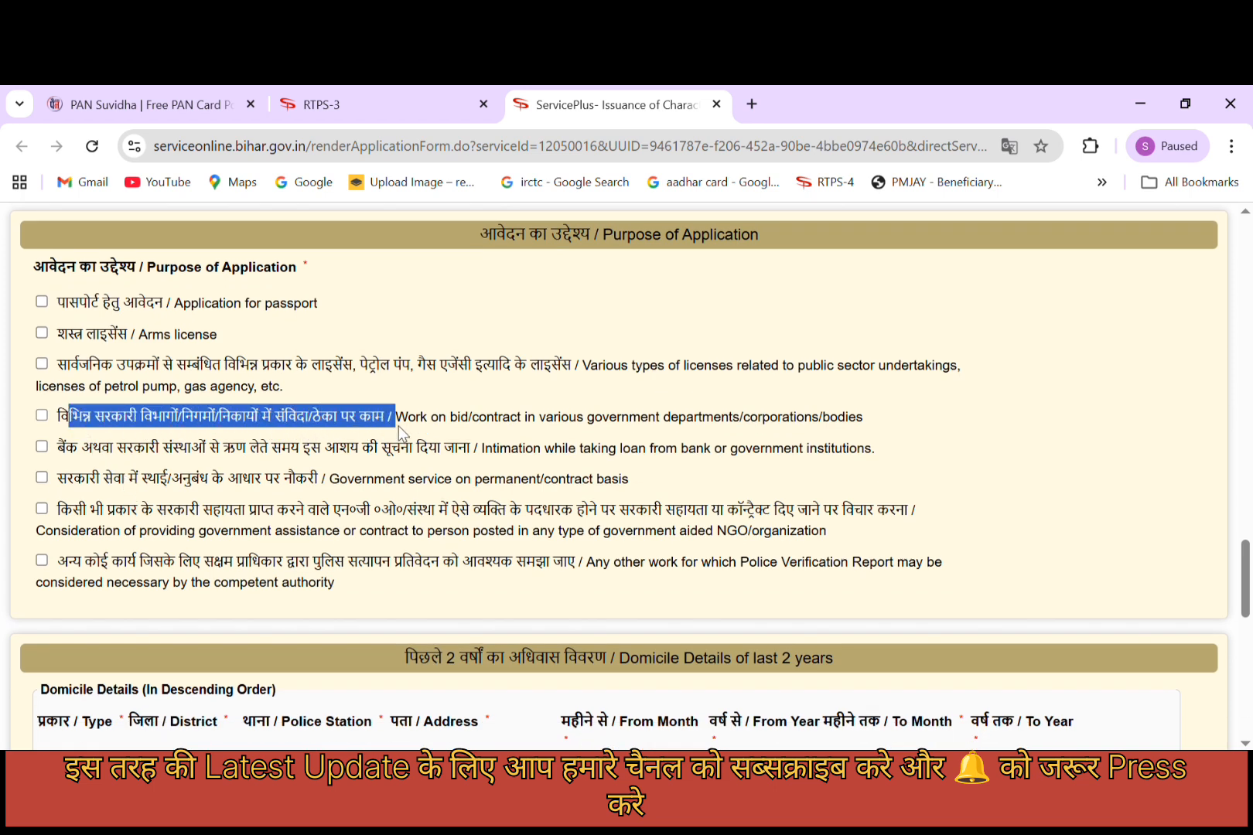
left_click_drag(66, 455, 456, 455)
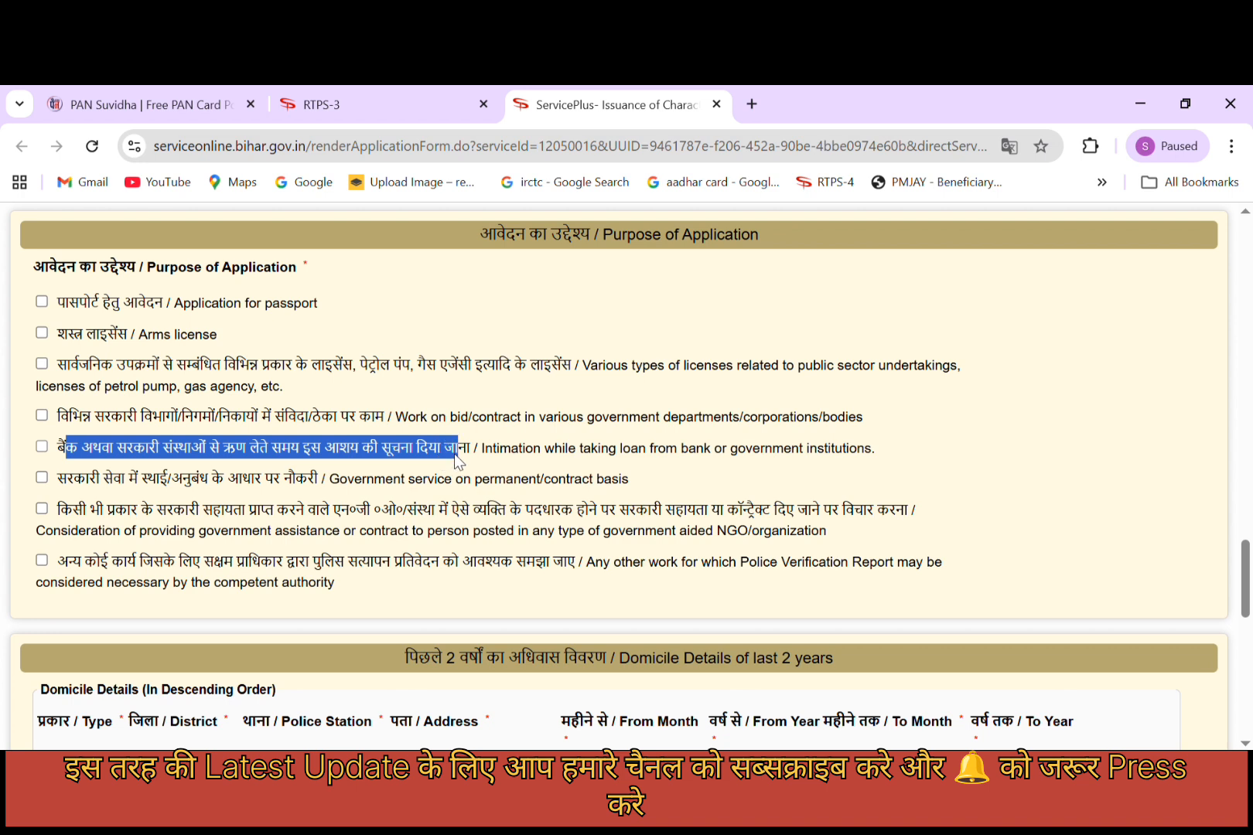
left_click_drag(58, 479, 298, 490)
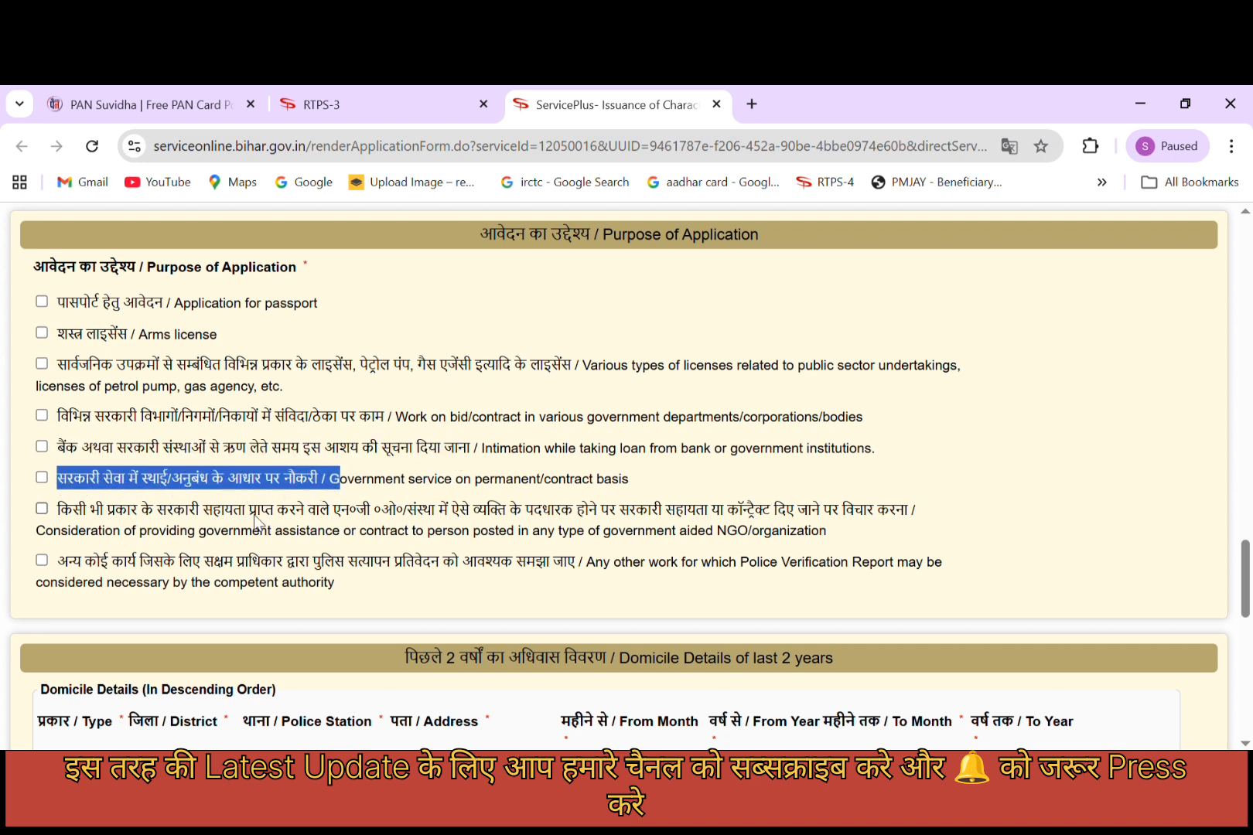
left_click_drag(59, 510, 329, 512)
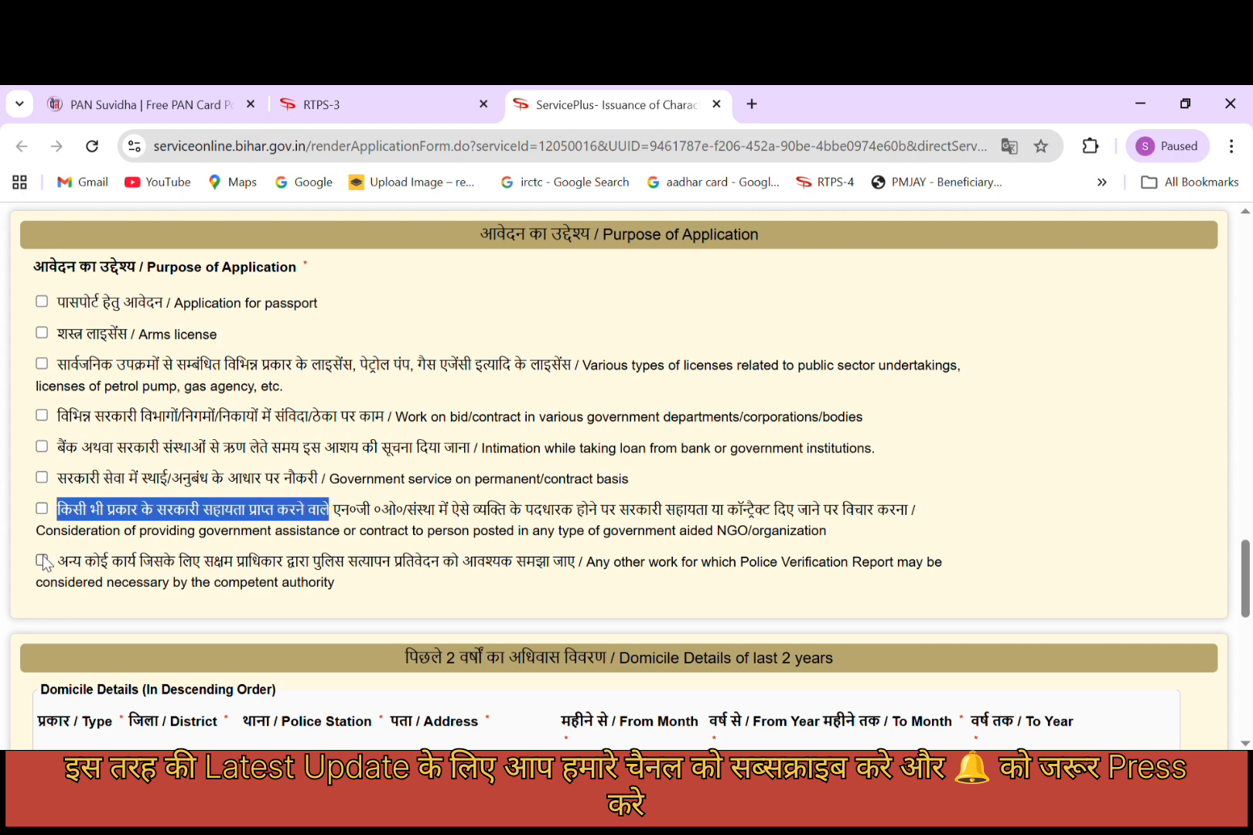
left_click(120, 573)
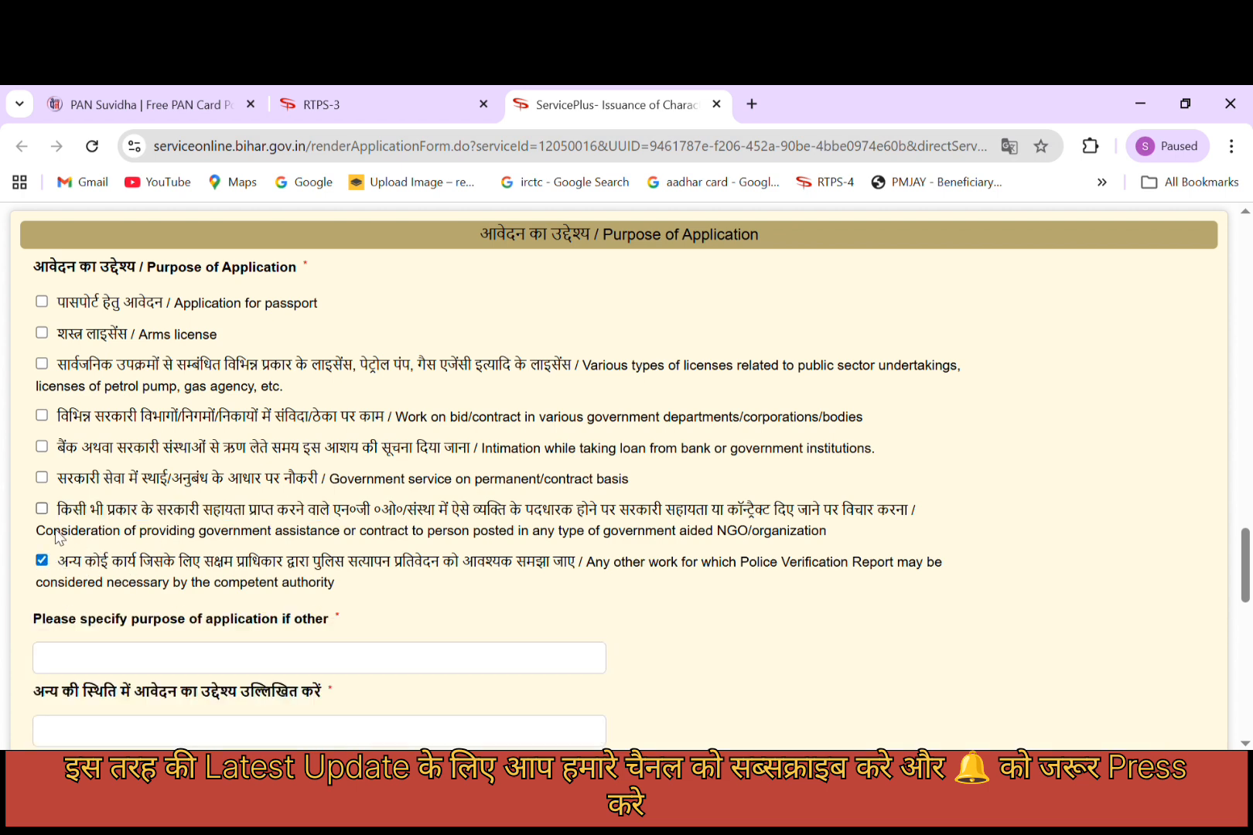
left_click(43, 480)
left_click(41, 561)
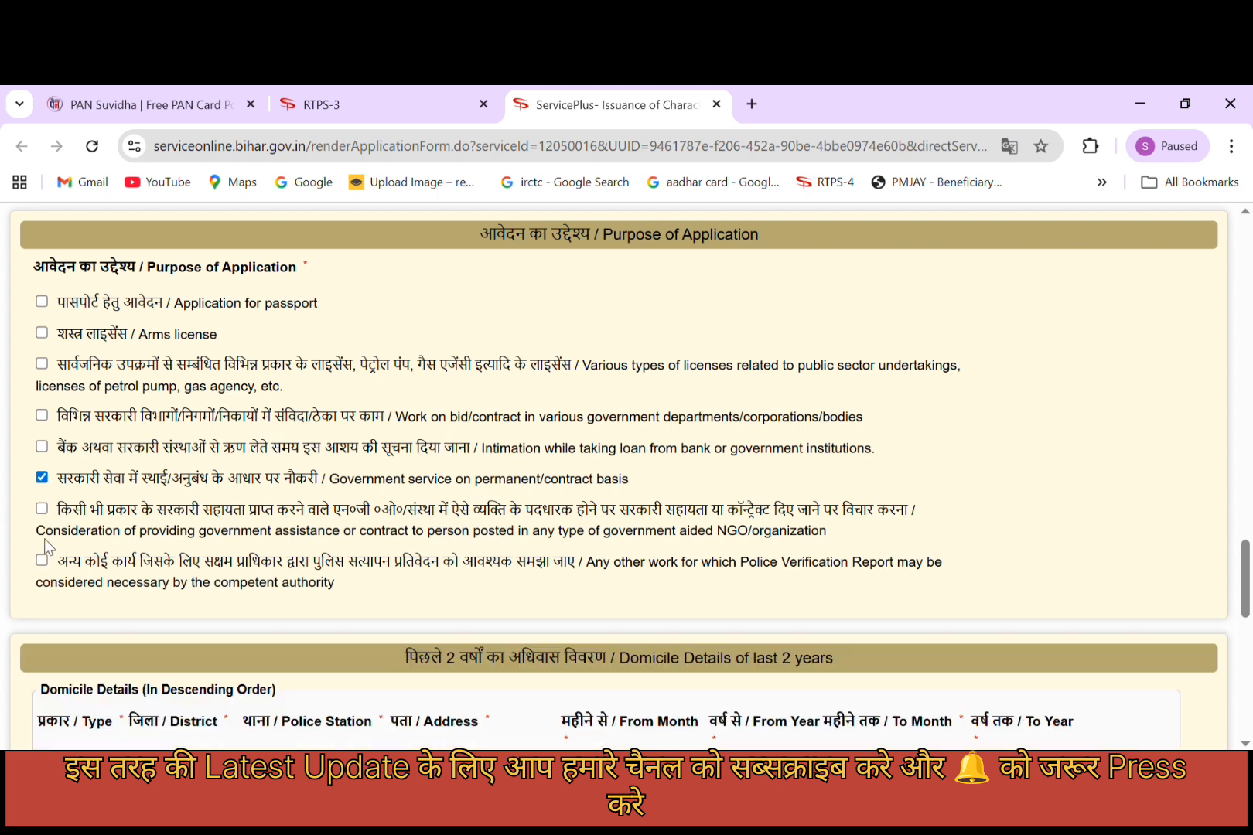
Set the domicile district to ROHTAS and the police station to AKORHIGOLA.
scroll(84, 487, "down", 3)
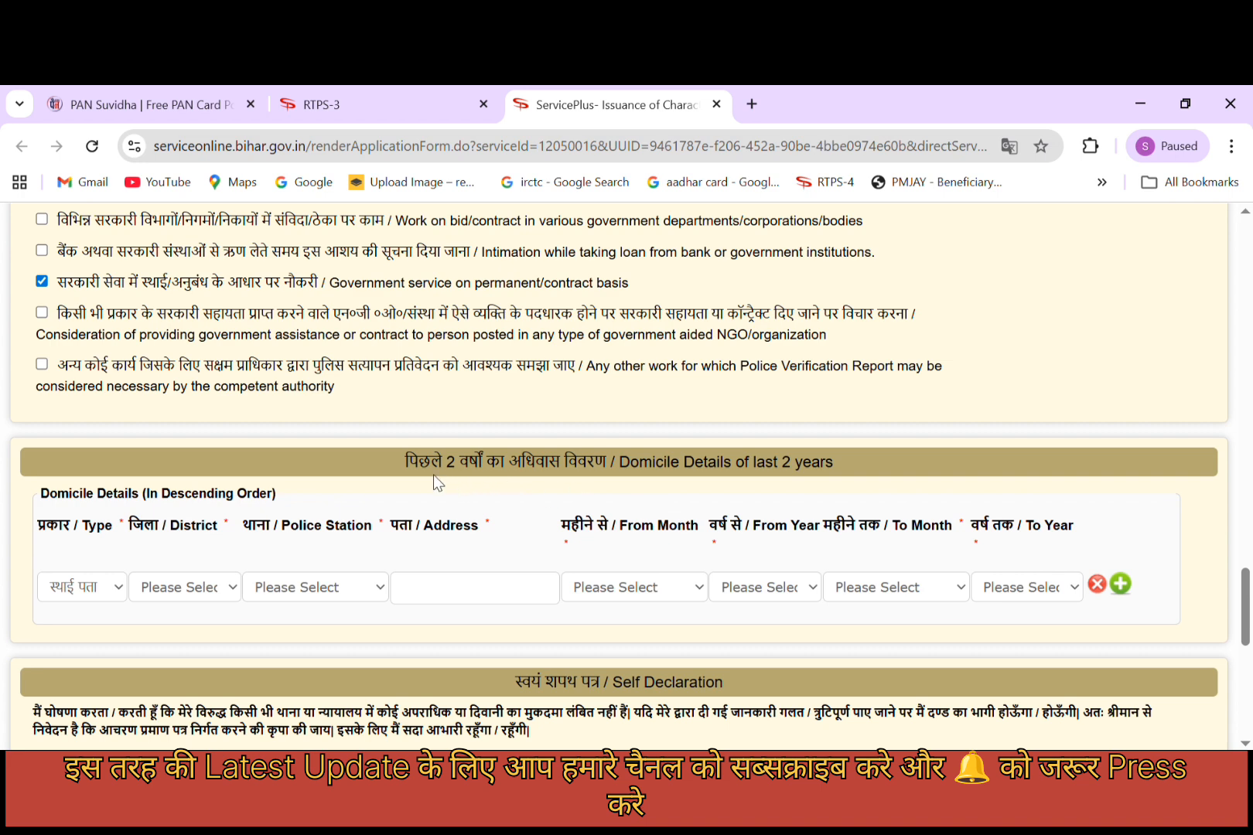
left_click_drag(401, 469, 635, 486)
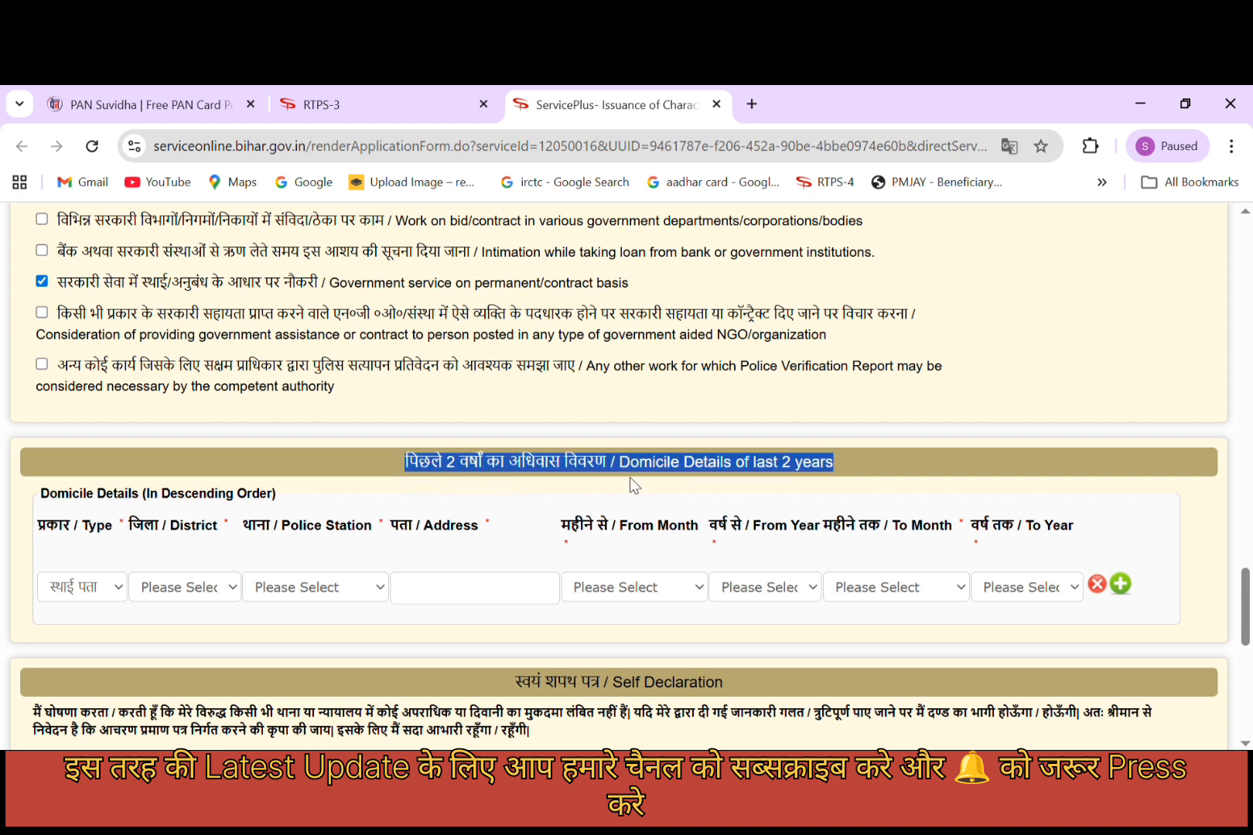
left_click(368, 505)
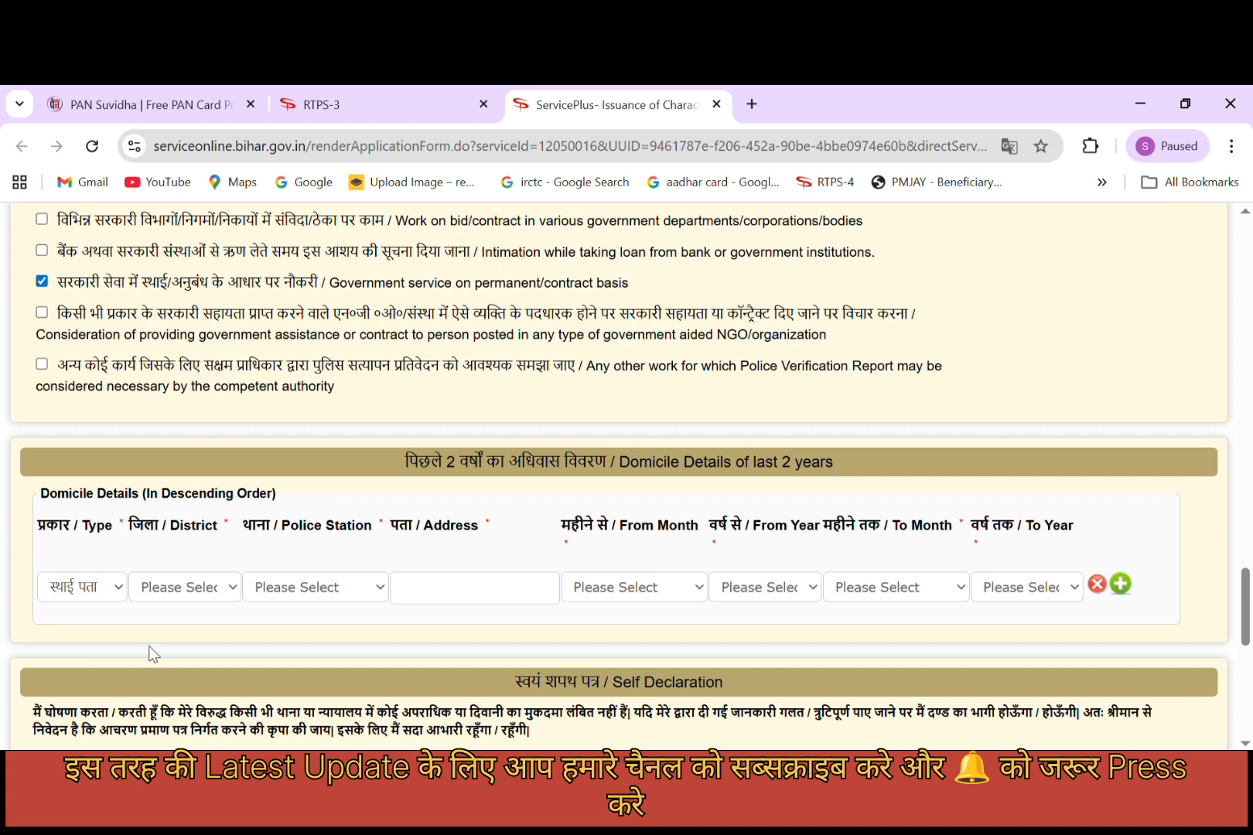
left_click(211, 409)
left_click(324, 129)
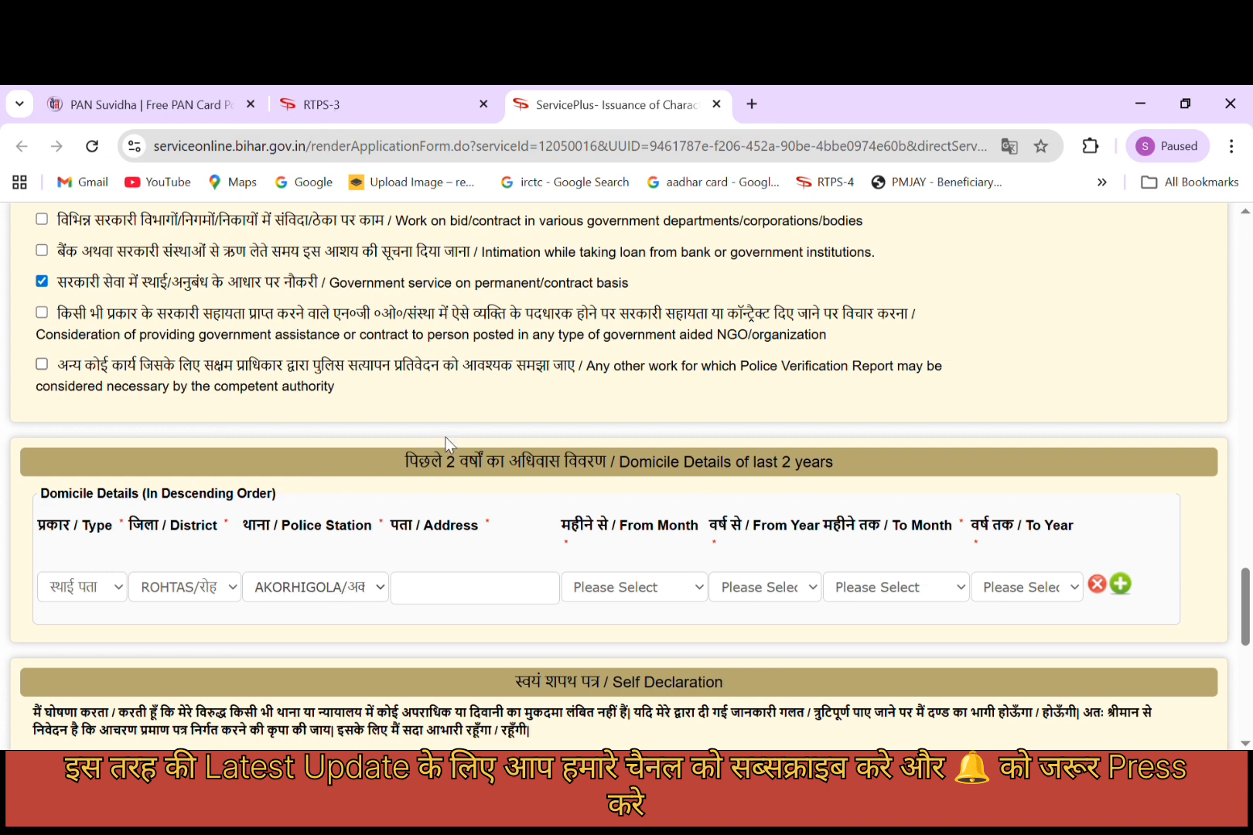
left_click(465, 596)
Set the domicile period from जनवरी 2017 to जनवरी 2026 and accept the self declaration.
left_click(634, 594)
left_click(600, 286)
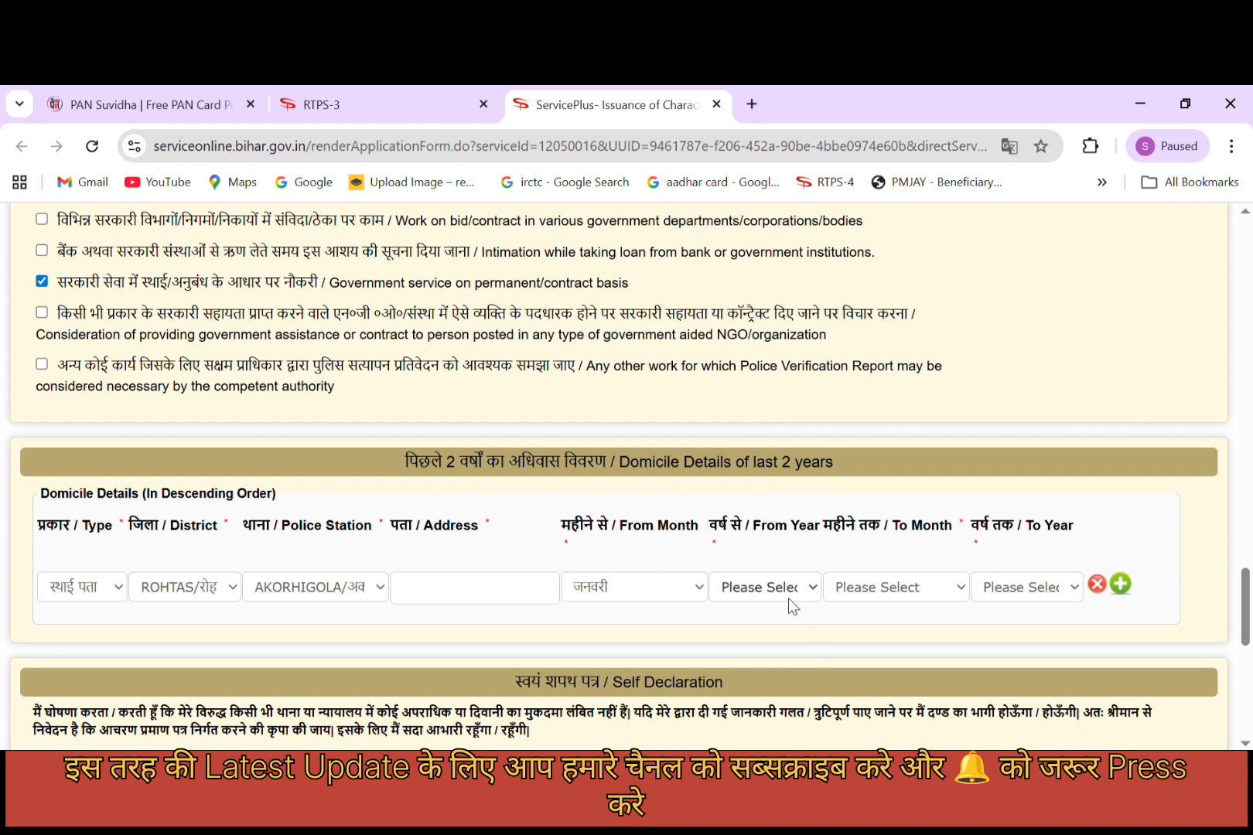
left_click(752, 362)
left_click(854, 344)
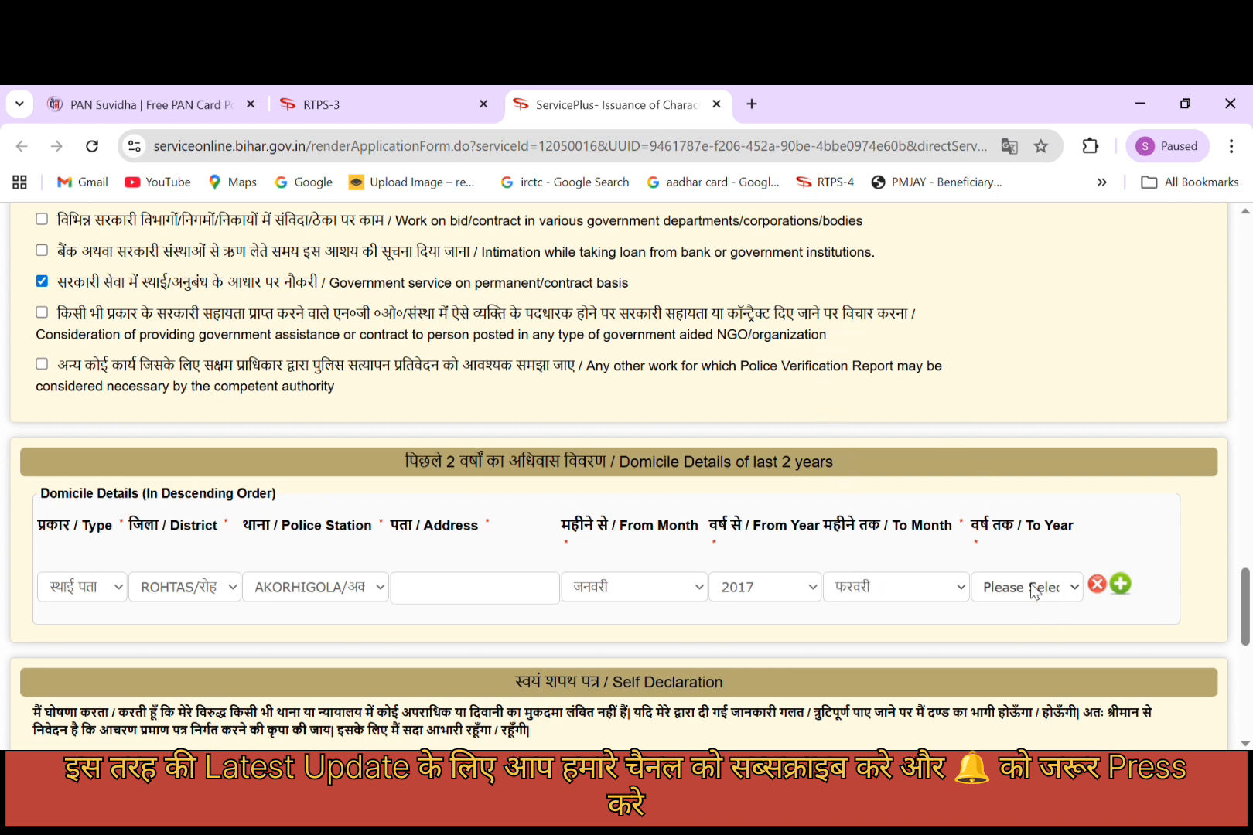
left_click(1030, 583)
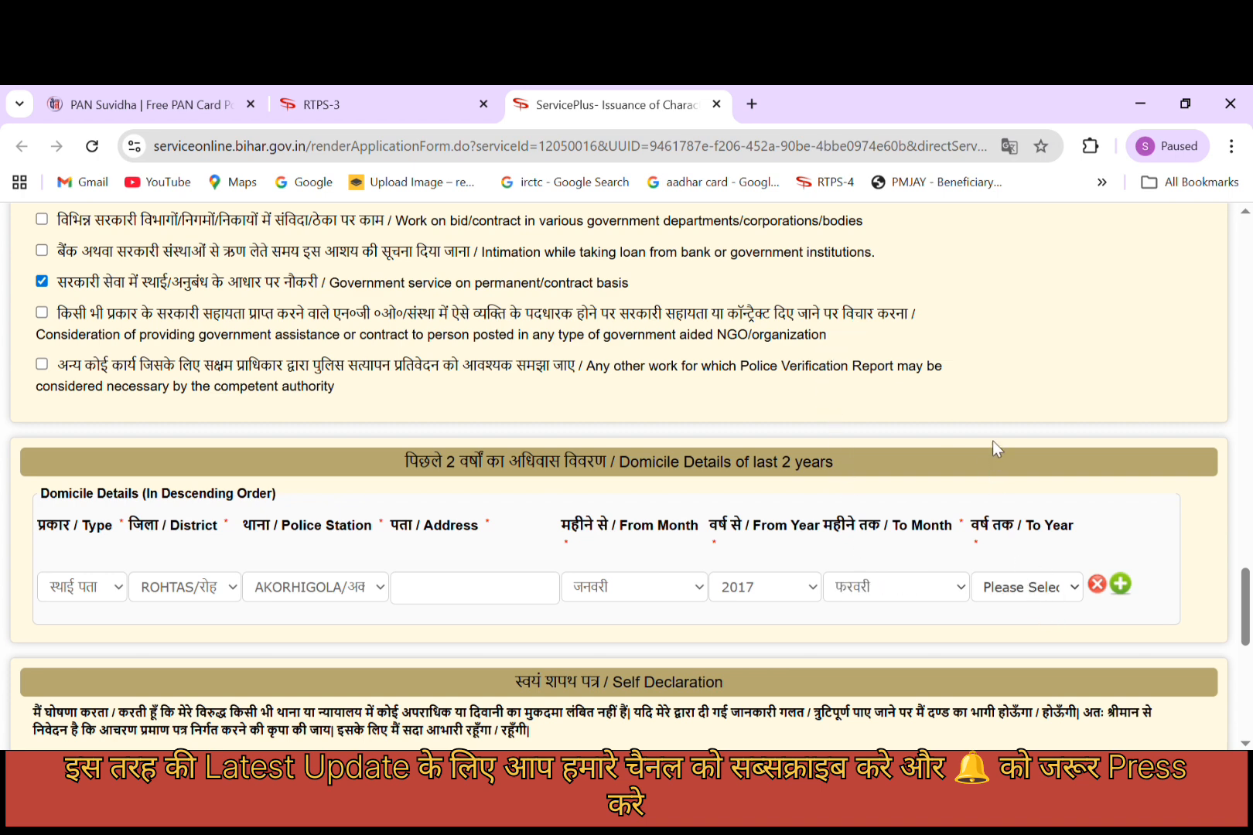
left_click(1001, 559)
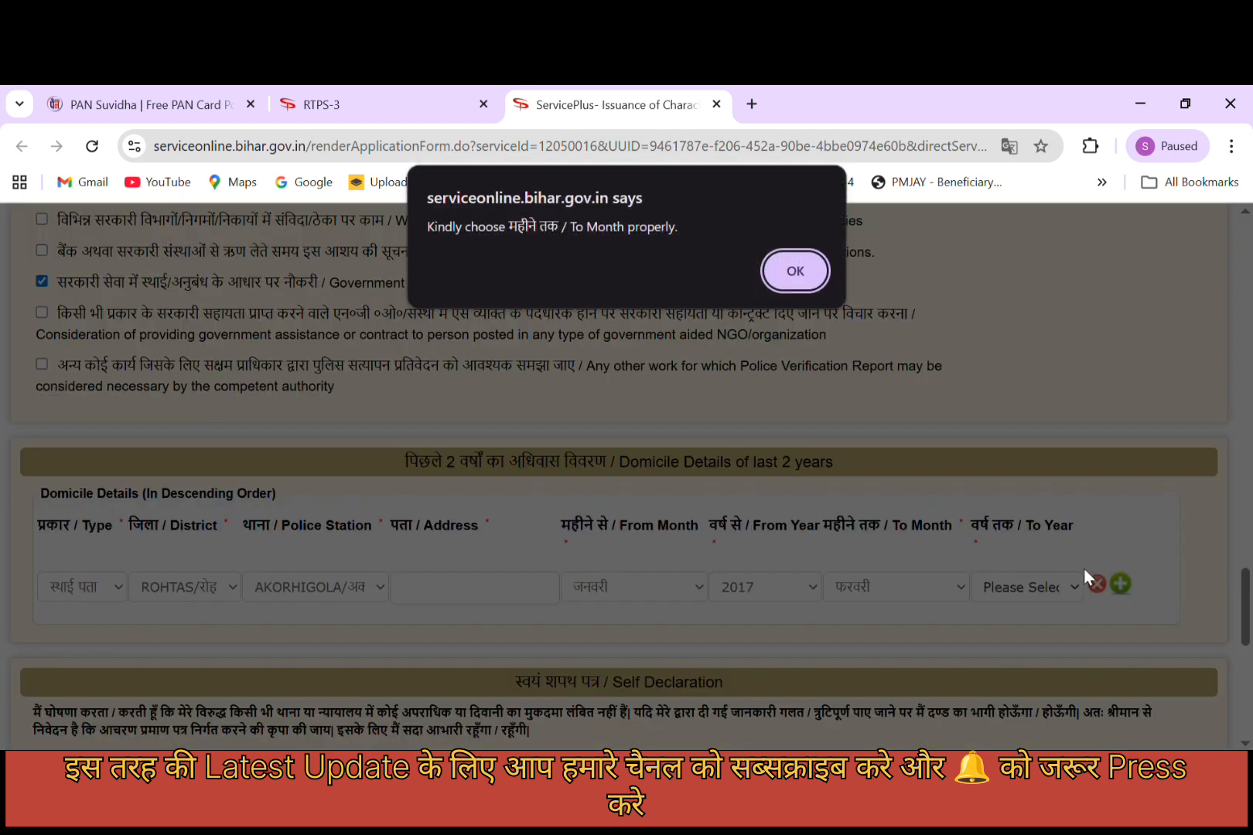
left_click(784, 271)
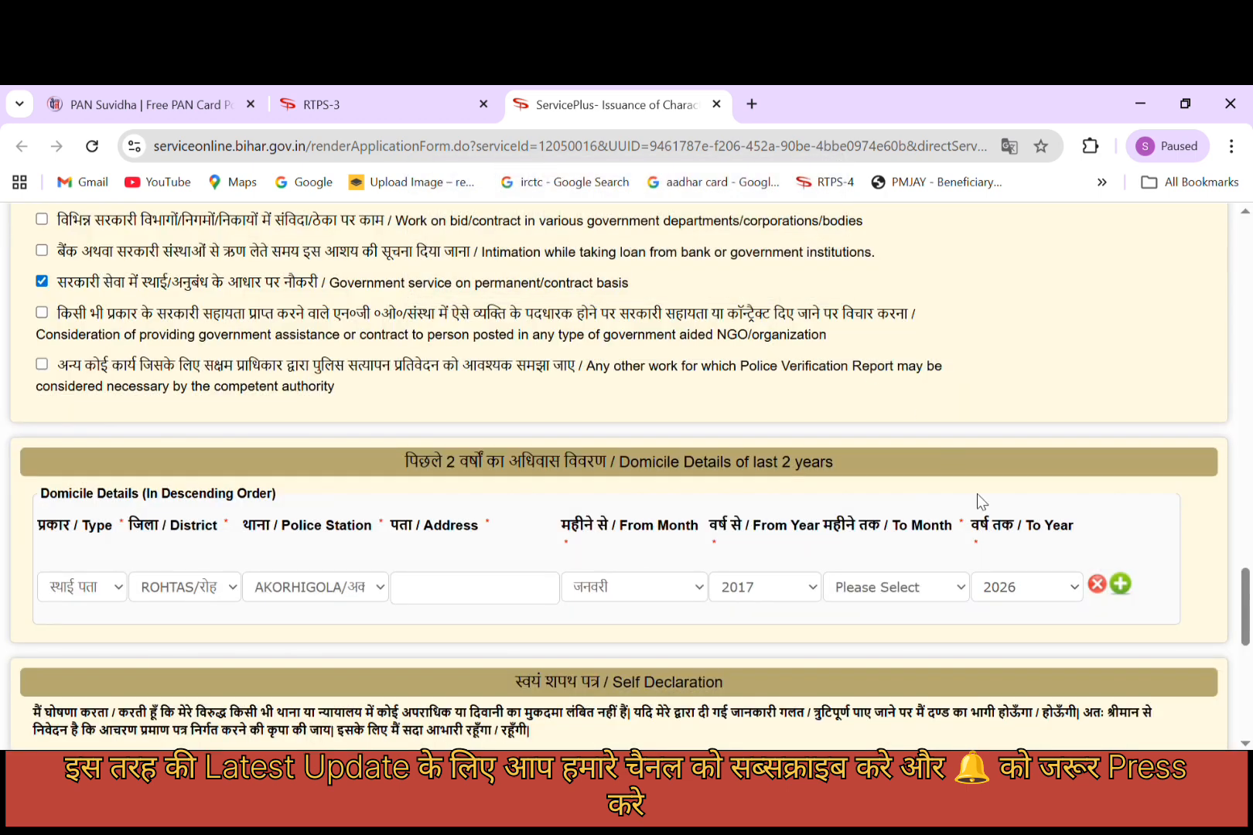
left_click(903, 634)
scroll(928, 609, "down", 5)
left_click(66, 402)
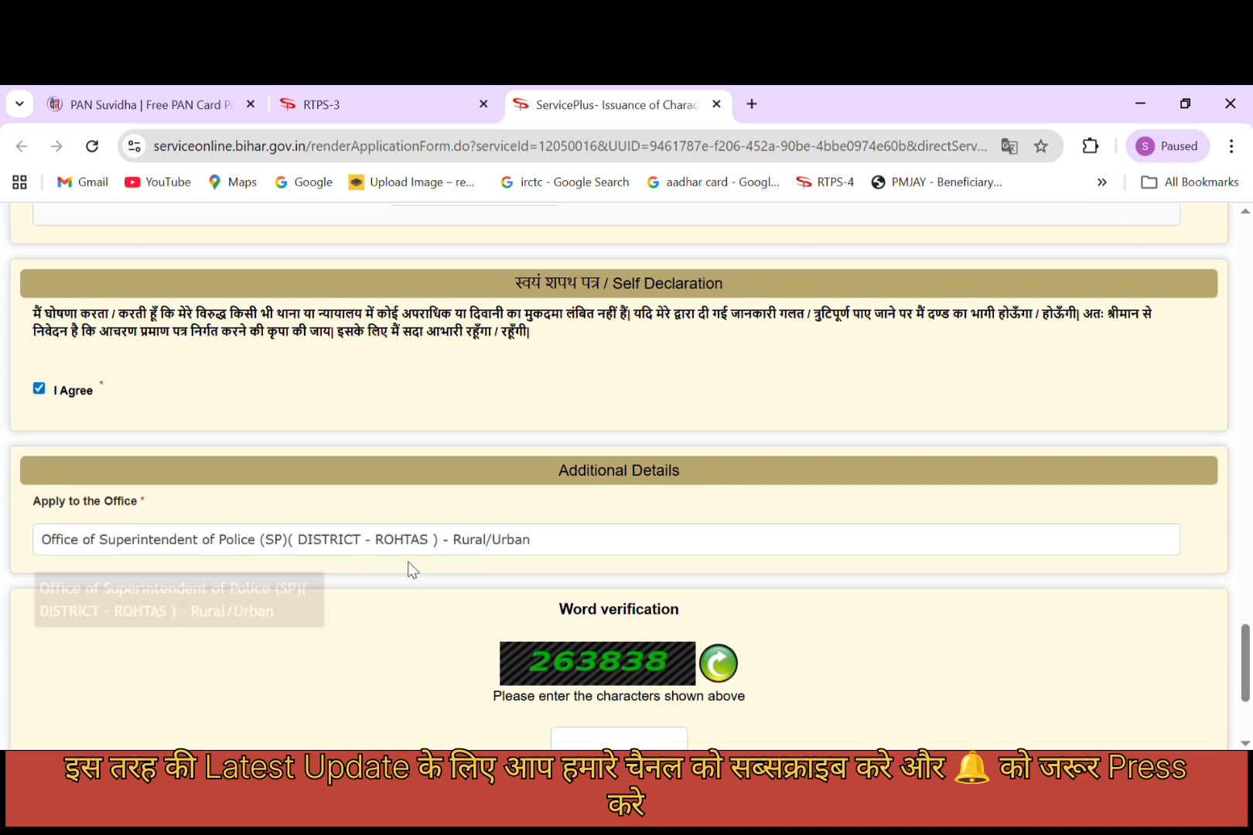
Enter the displayed captcha characters in the Word verification box.
scroll(599, 605, "down", 3)
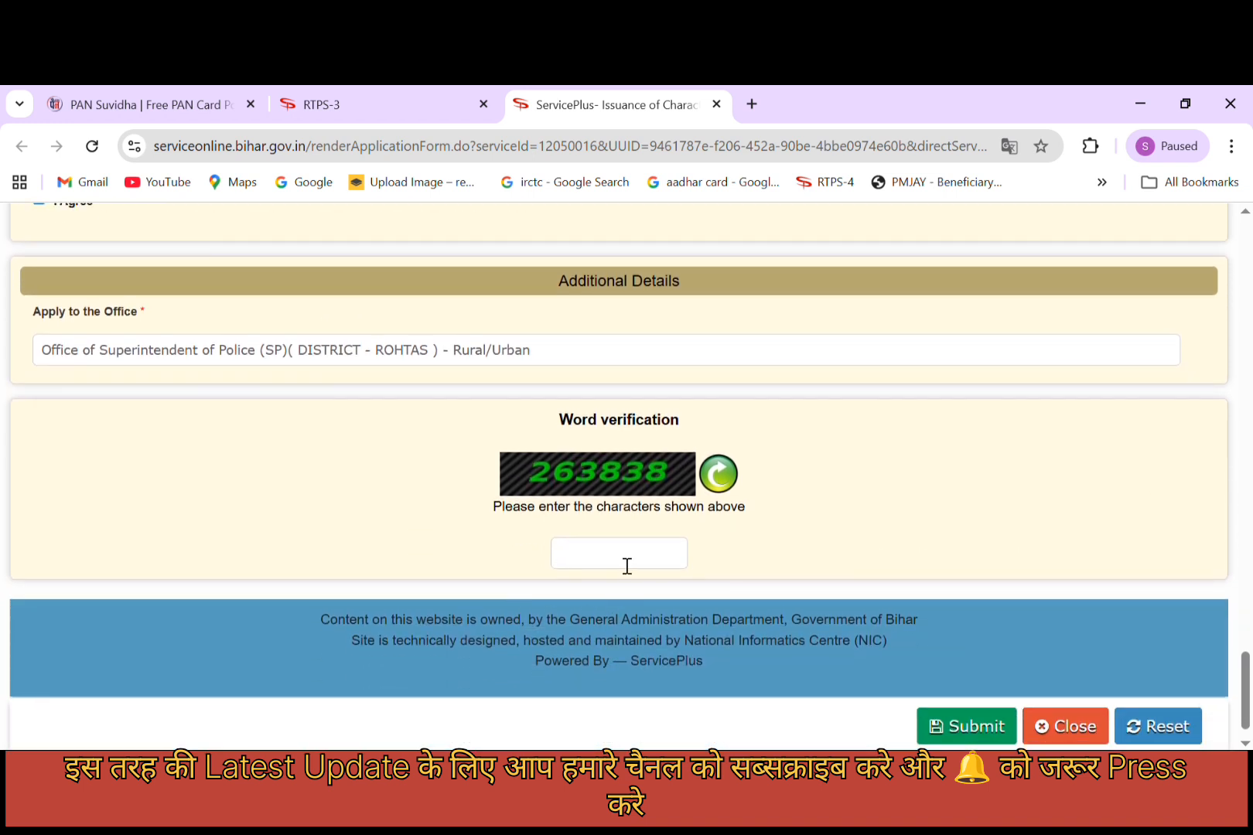
type("263838")
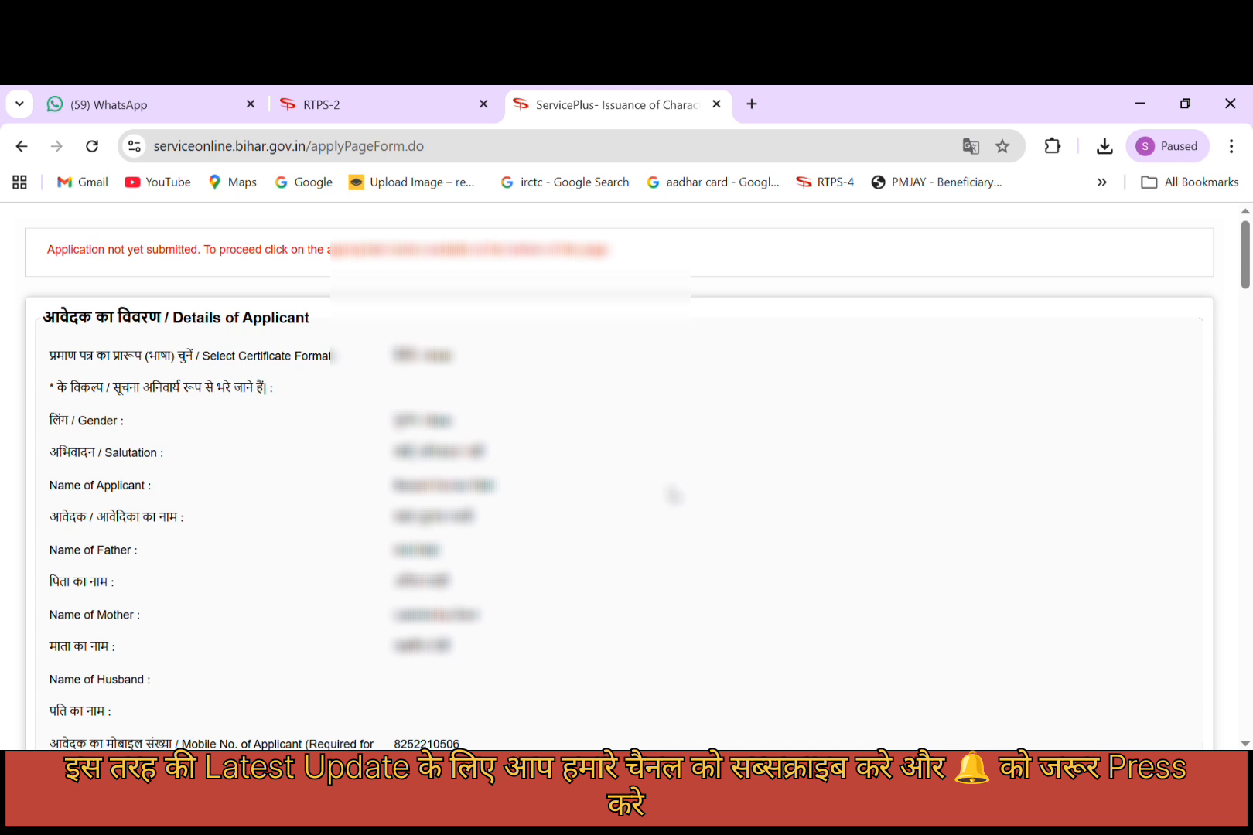
scroll(666, 472, "down", 15)
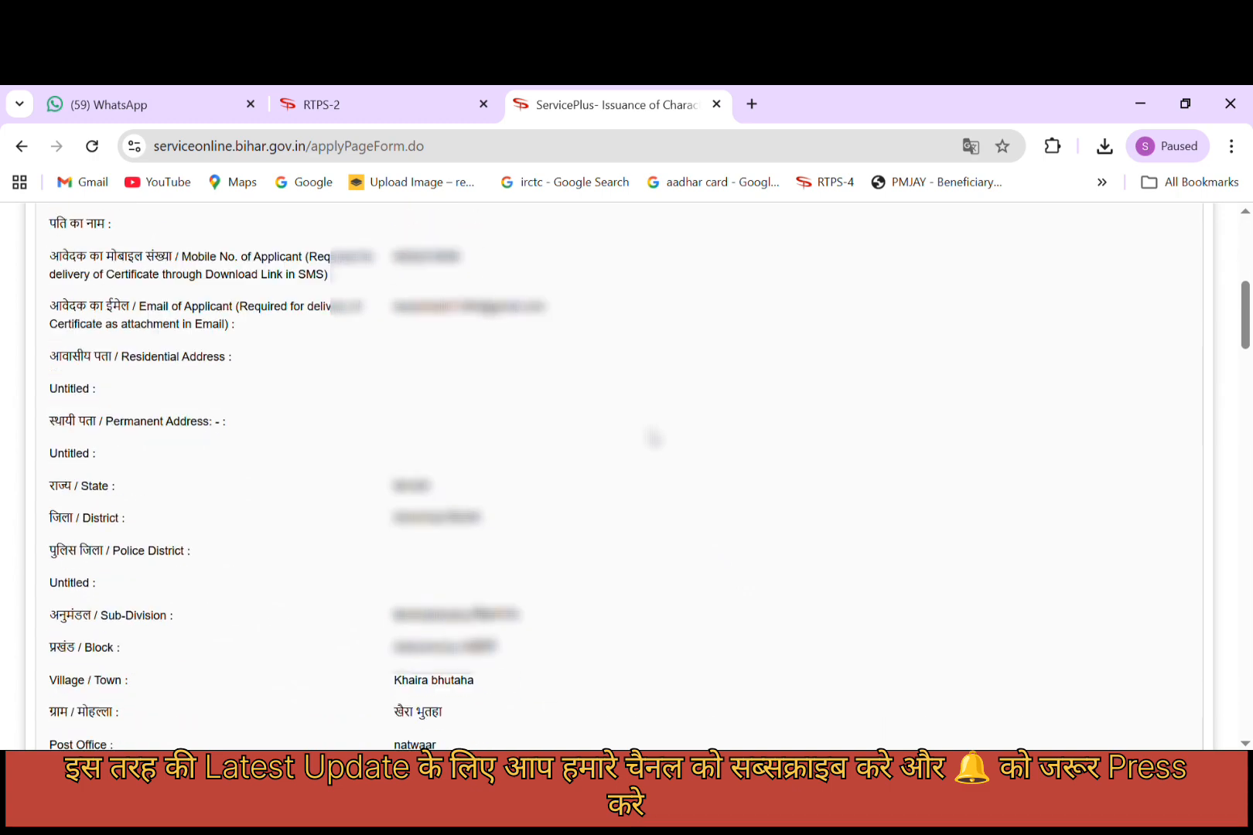
scroll(656, 447, "down", 15)
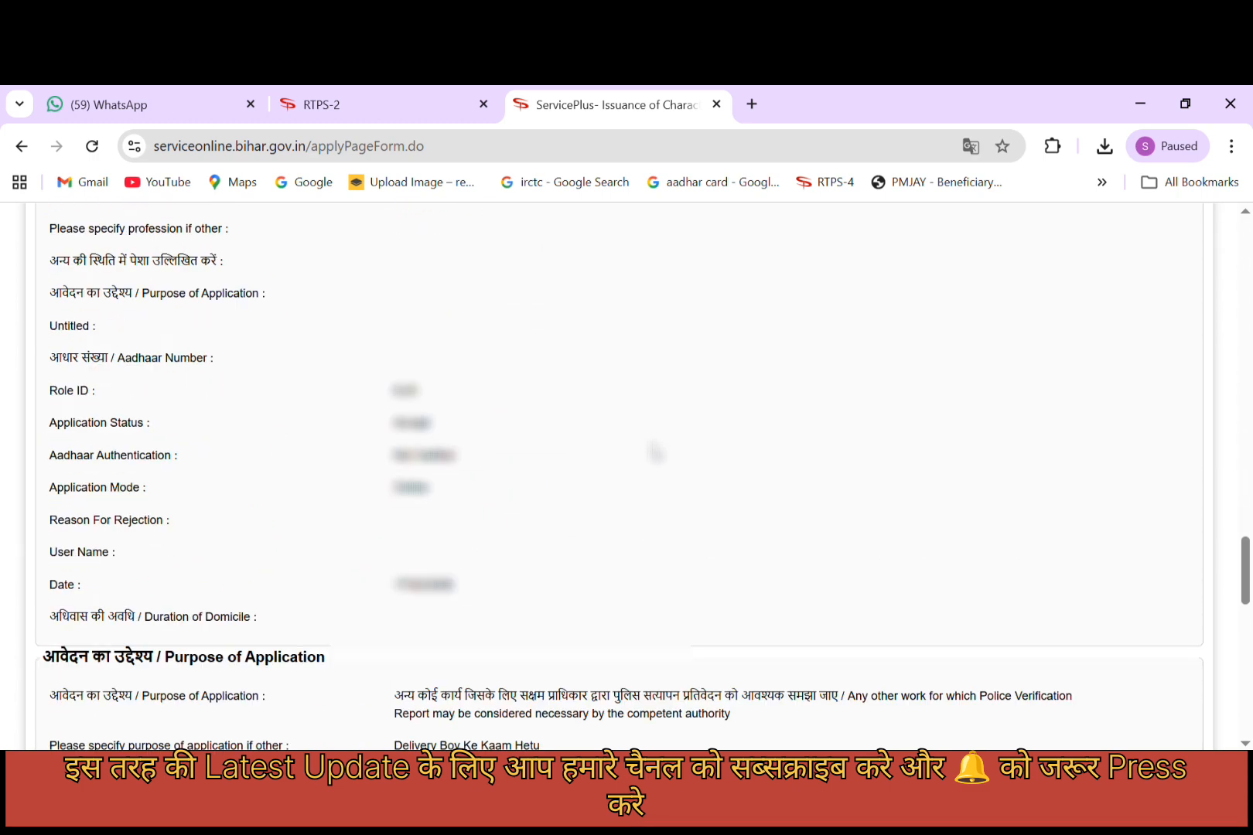
scroll(656, 453, "down", 15)
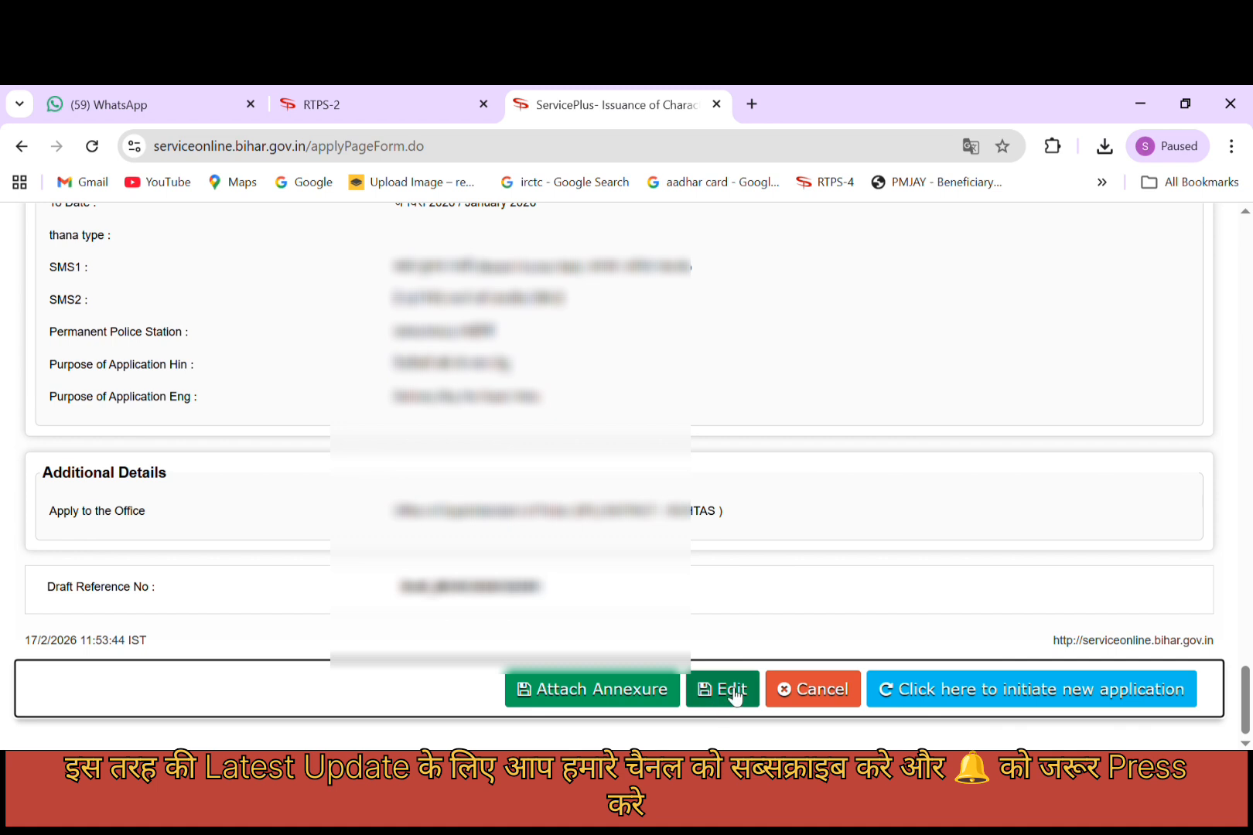
Add an आधार कार्ड annexure, upload the under-200 KB file fdgf.jpg, and save it.
left_click(620, 688)
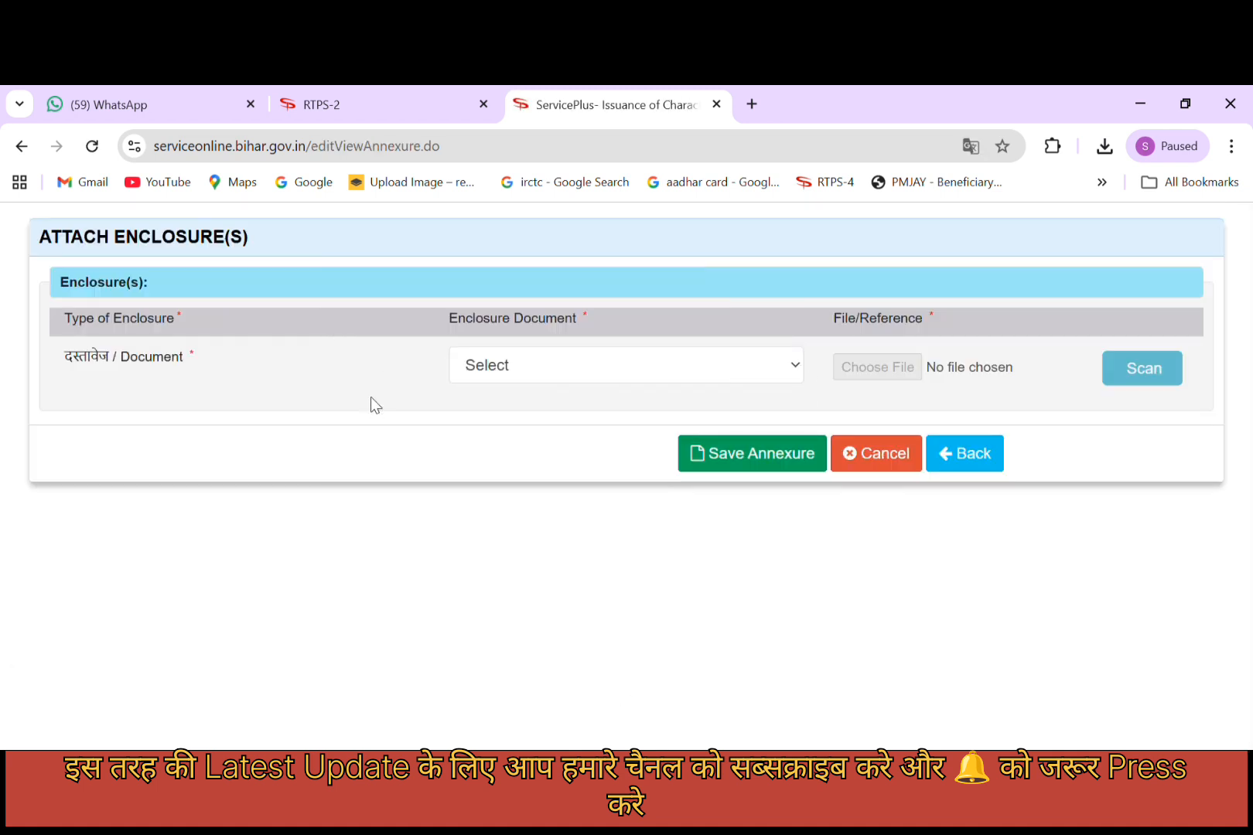
left_click(623, 362)
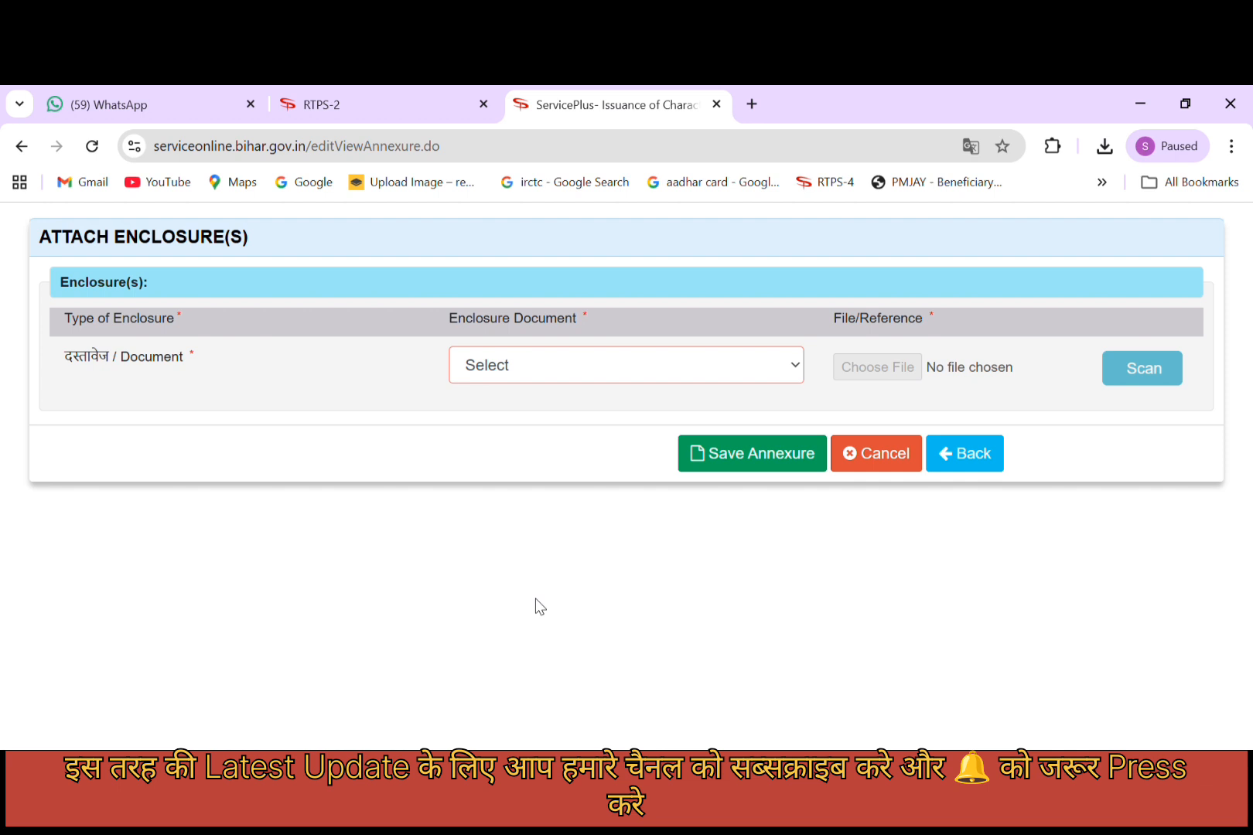
key("Down")
left_click(894, 367)
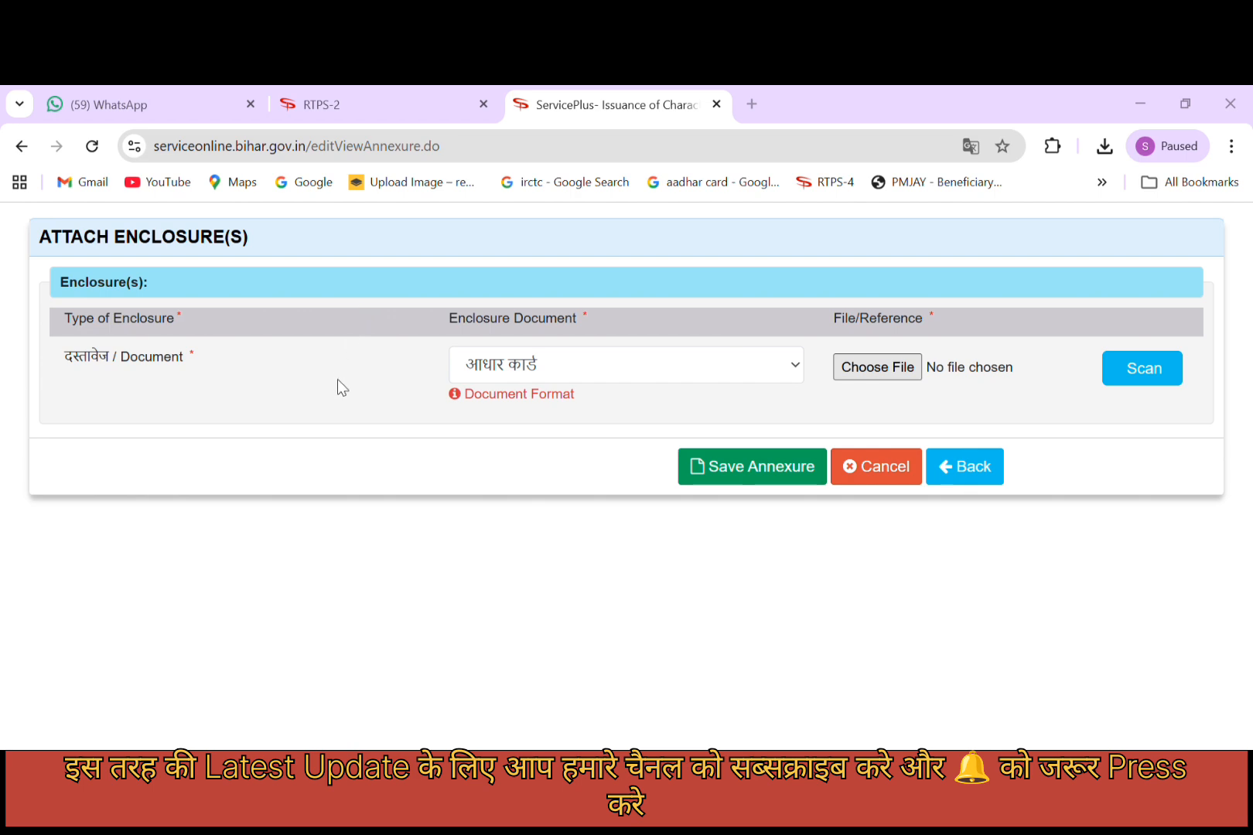
left_click(580, 554)
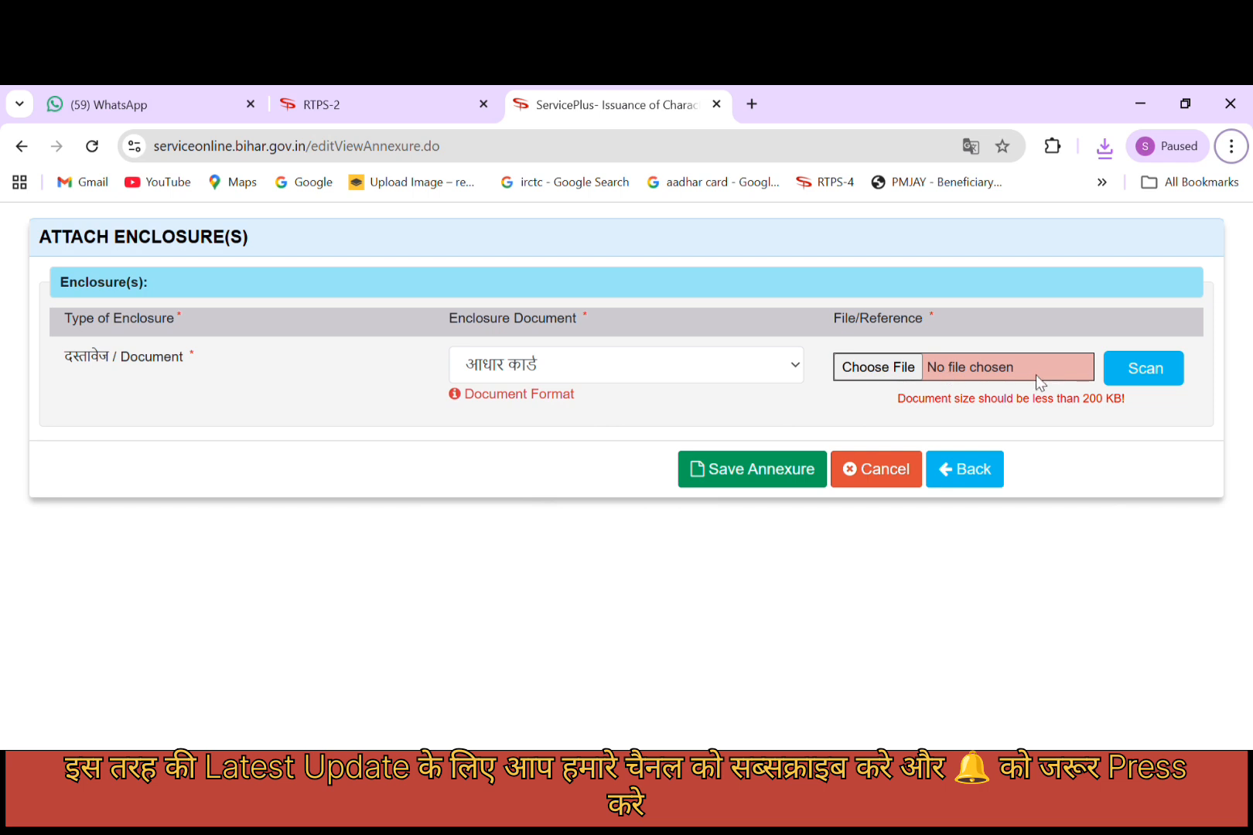
left_click(889, 370)
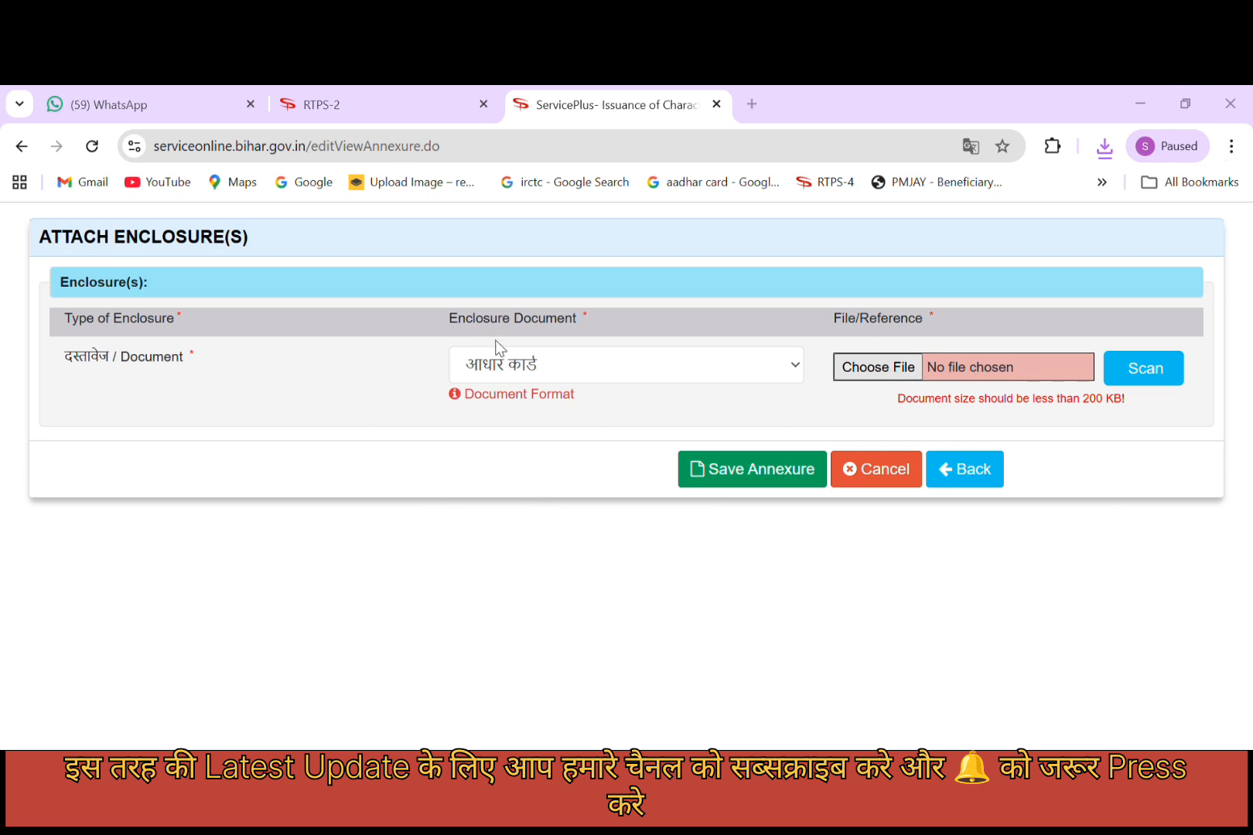
double_click(437, 519)
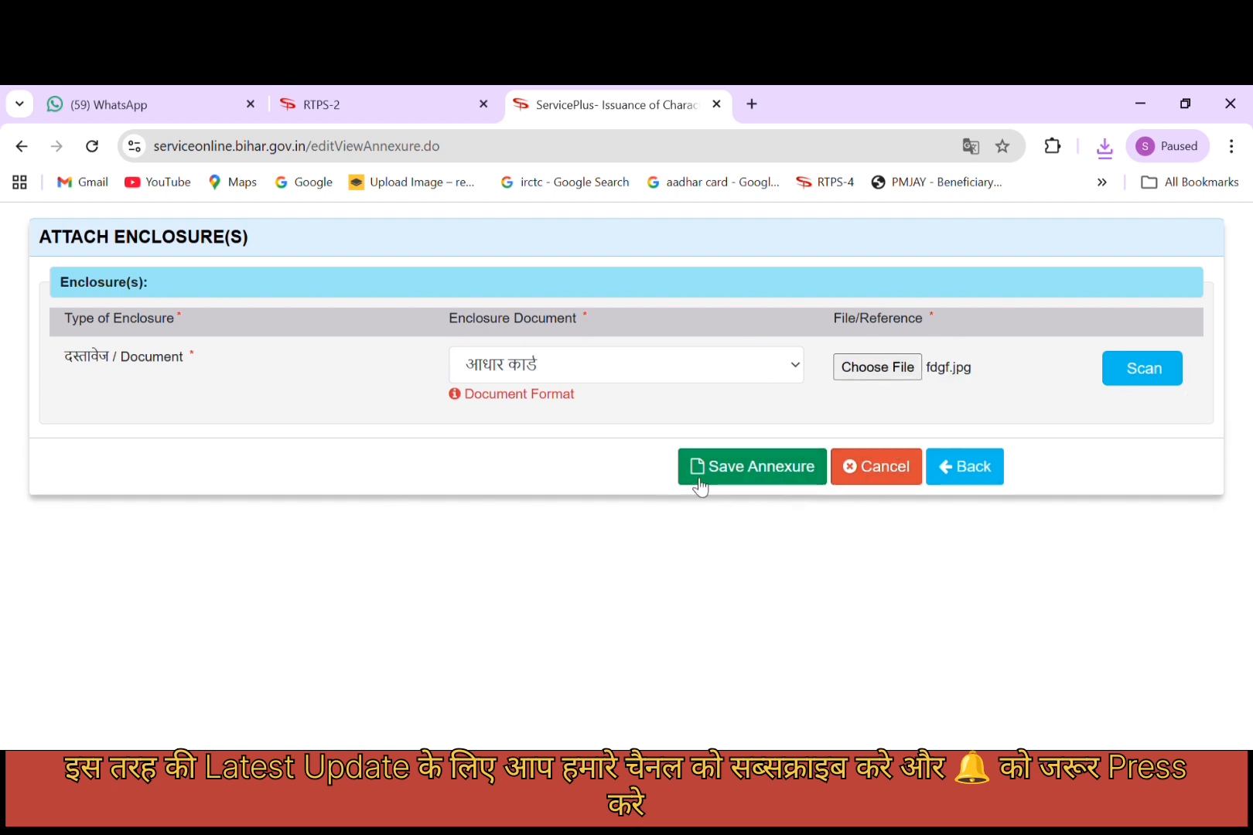
left_click(723, 469)
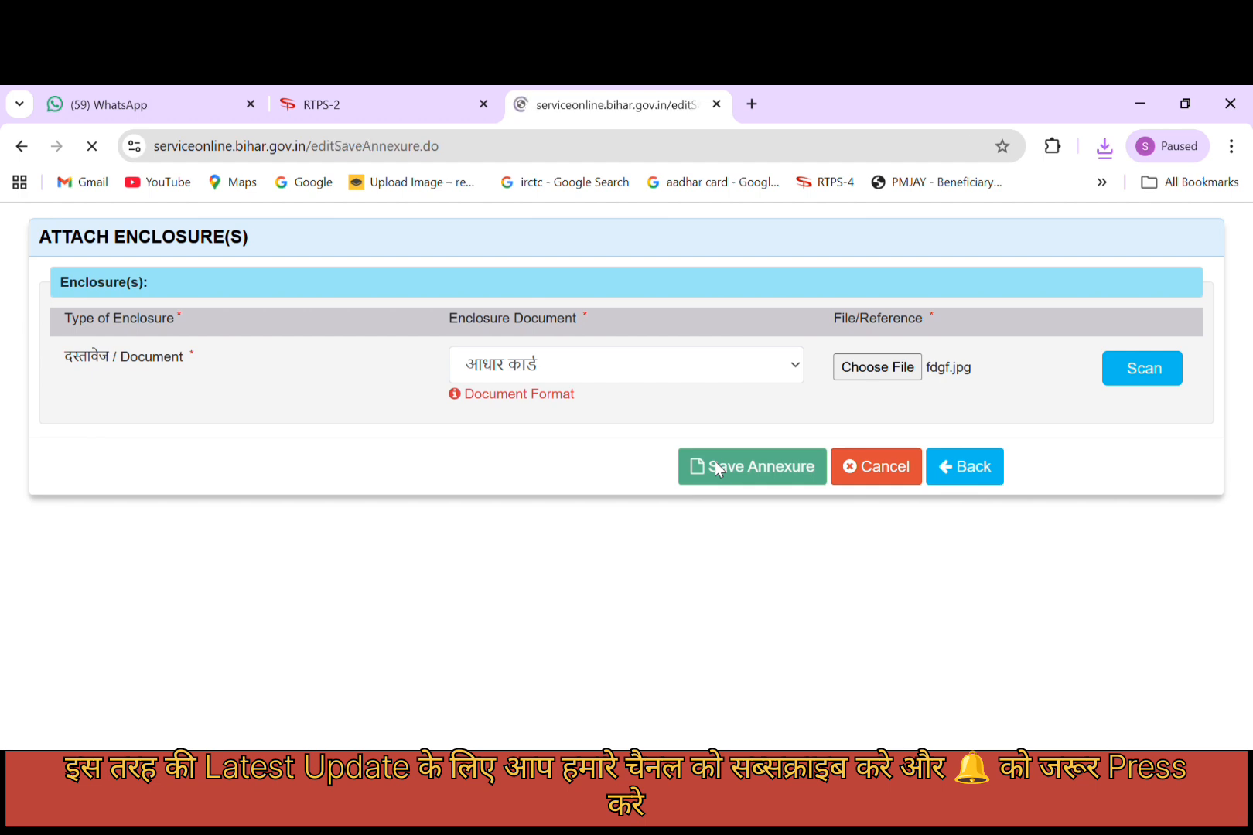
scroll(681, 471, "up", 20)
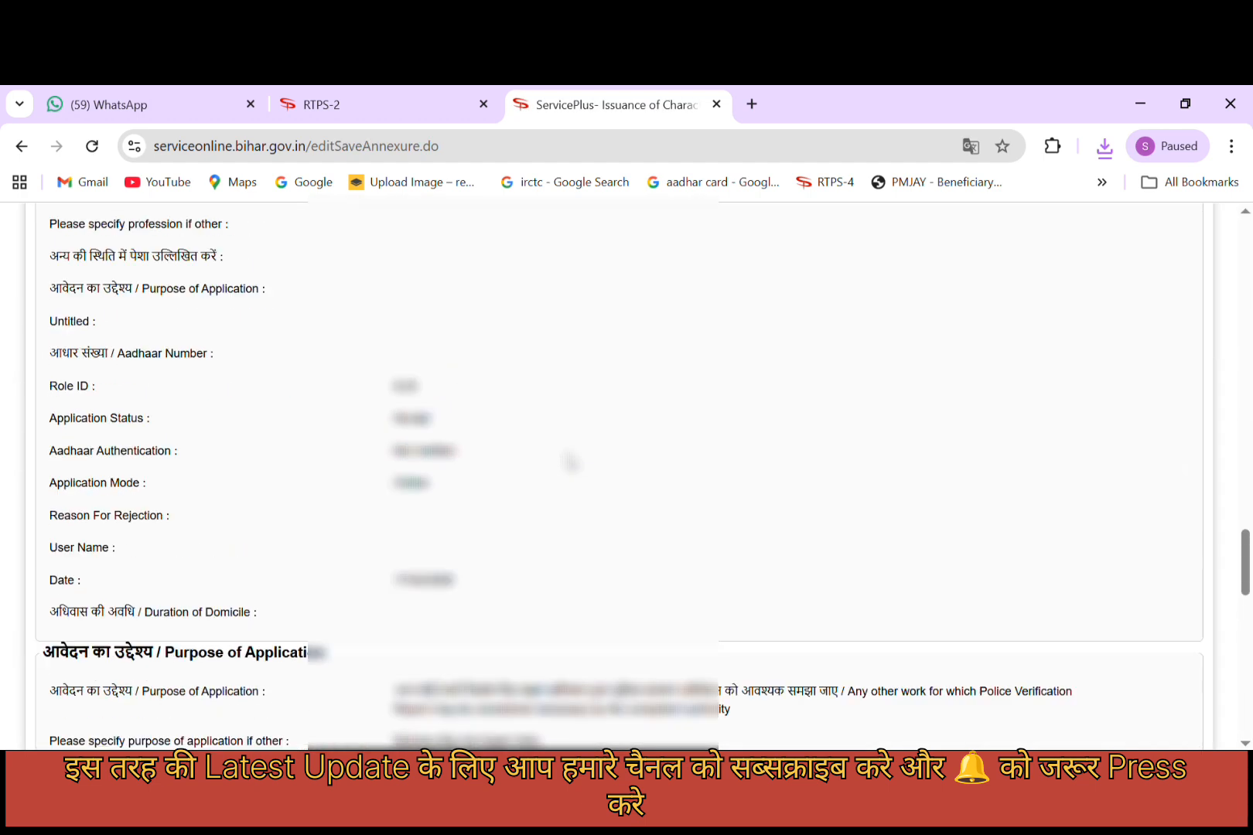
Review the application preview and Annexure List, then submit the Character Certificate application.
scroll(570, 462, "up", 6)
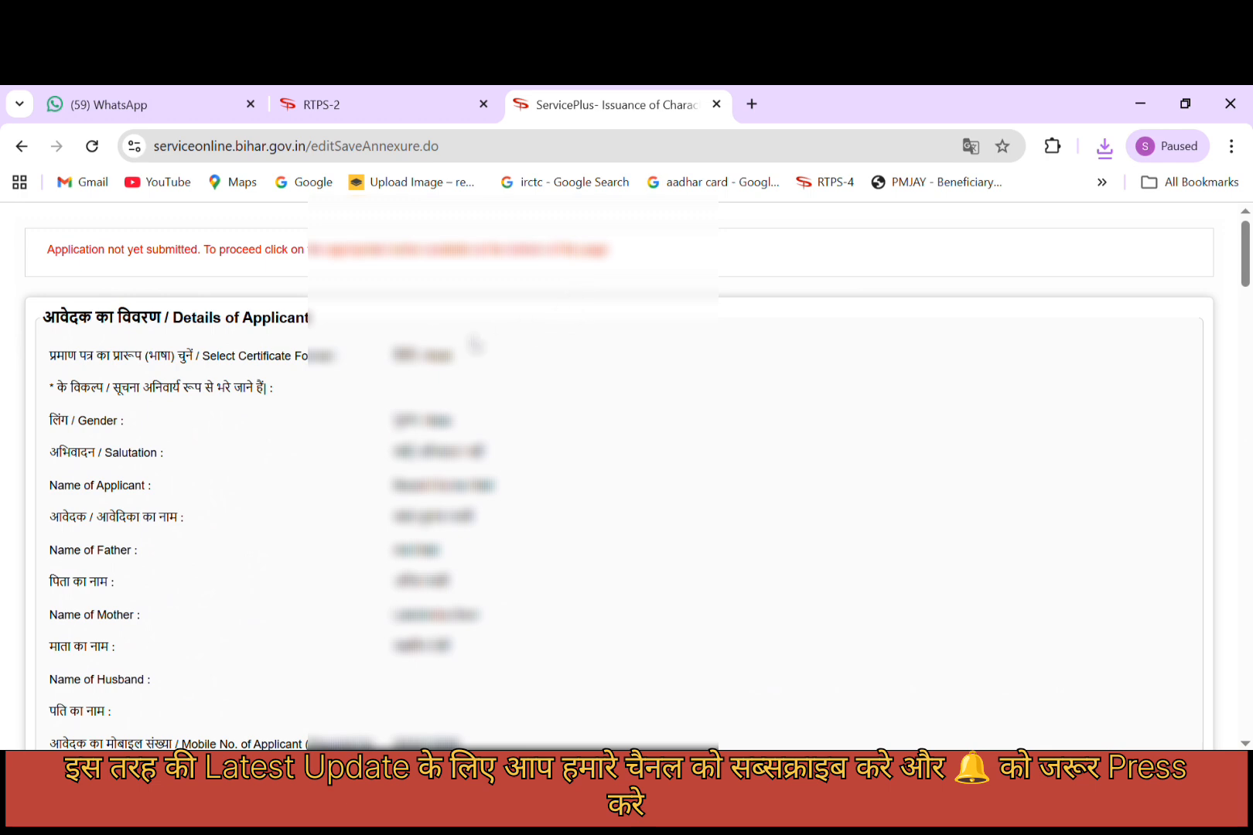
scroll(458, 427, "down", 6)
scroll(456, 447, "up", 6)
scroll(450, 662, "down", 2)
scroll(459, 676, "down", 10)
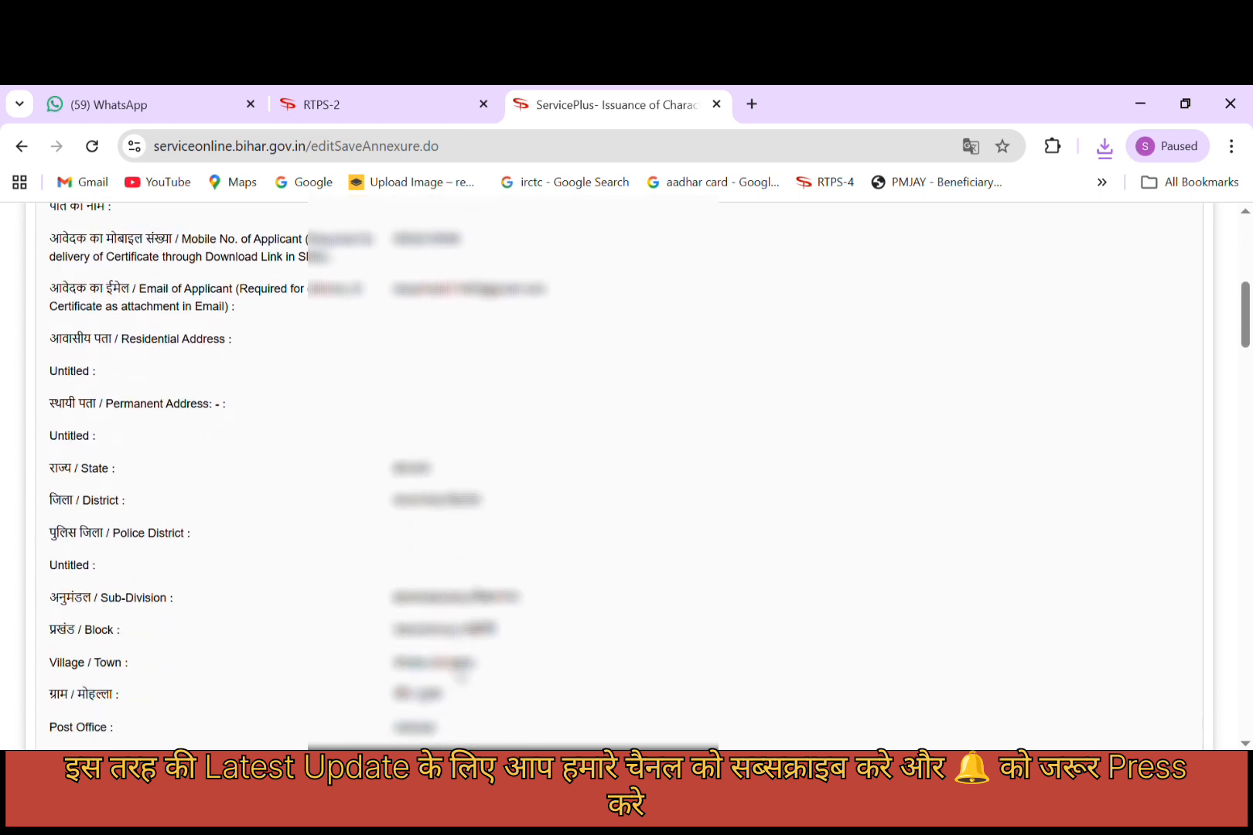
scroll(458, 675, "down", 15)
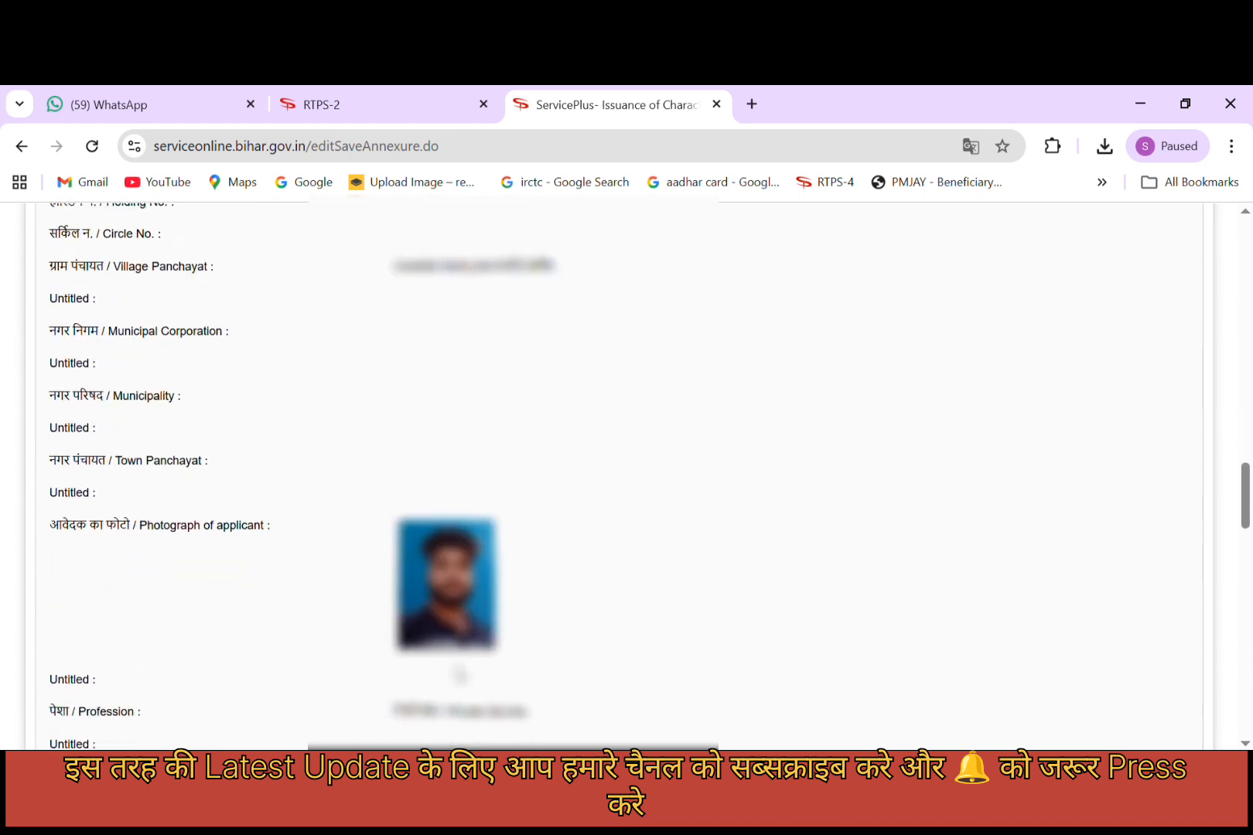
scroll(456, 673, "down", 4)
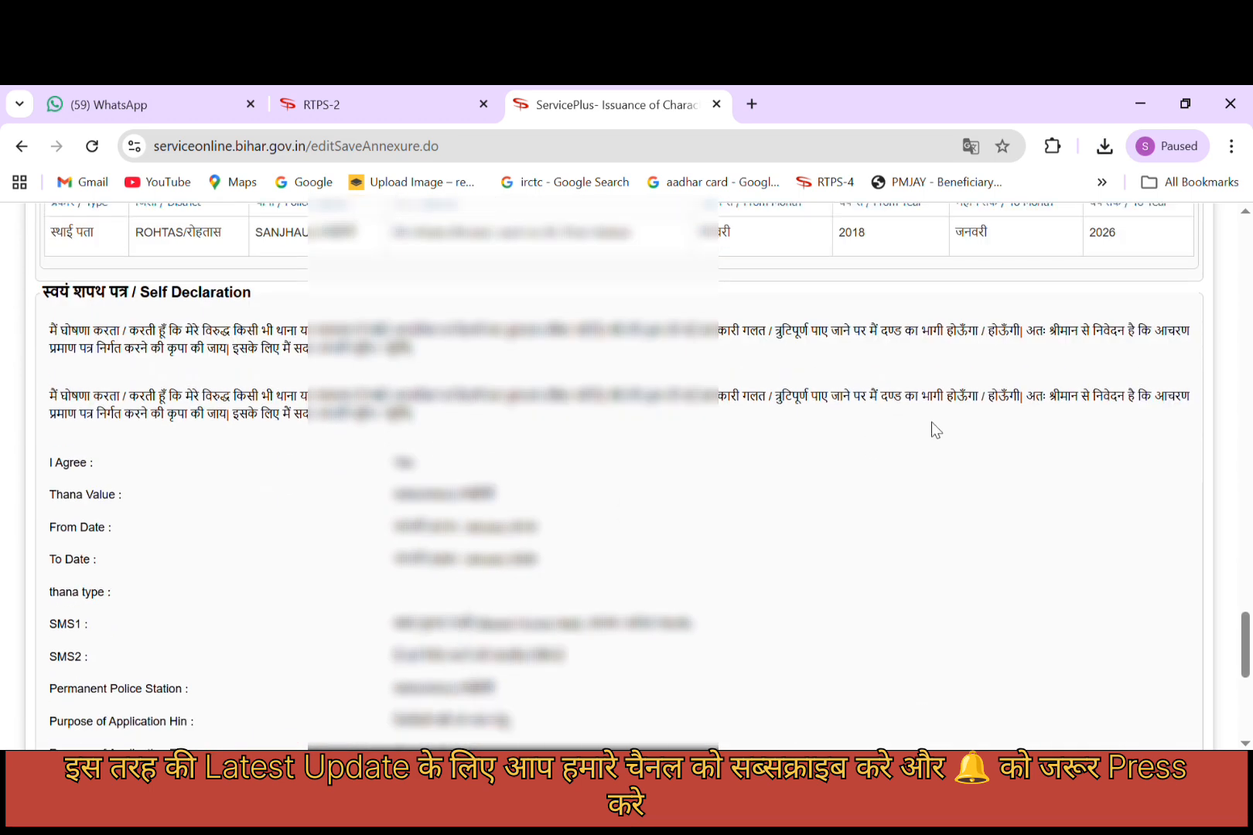
scroll(299, 580, "down", 5)
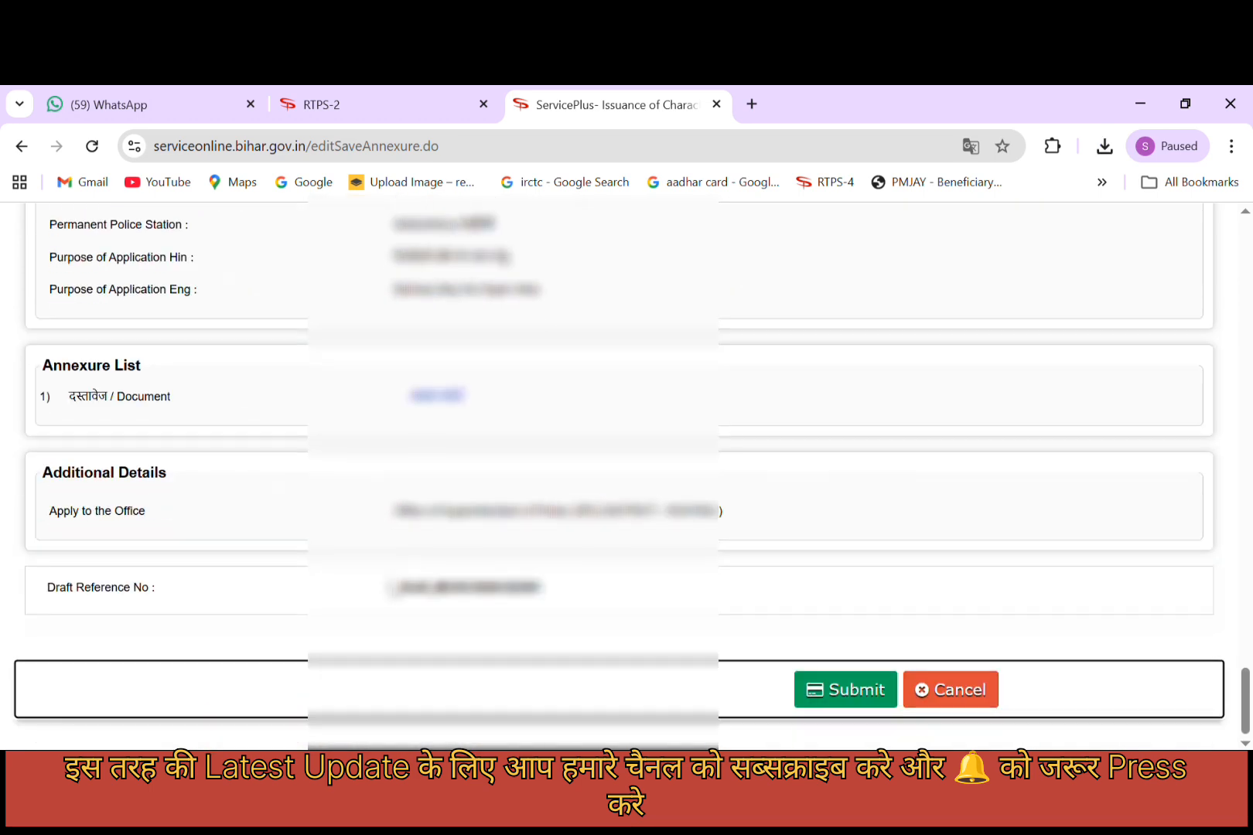
left_click(857, 696)
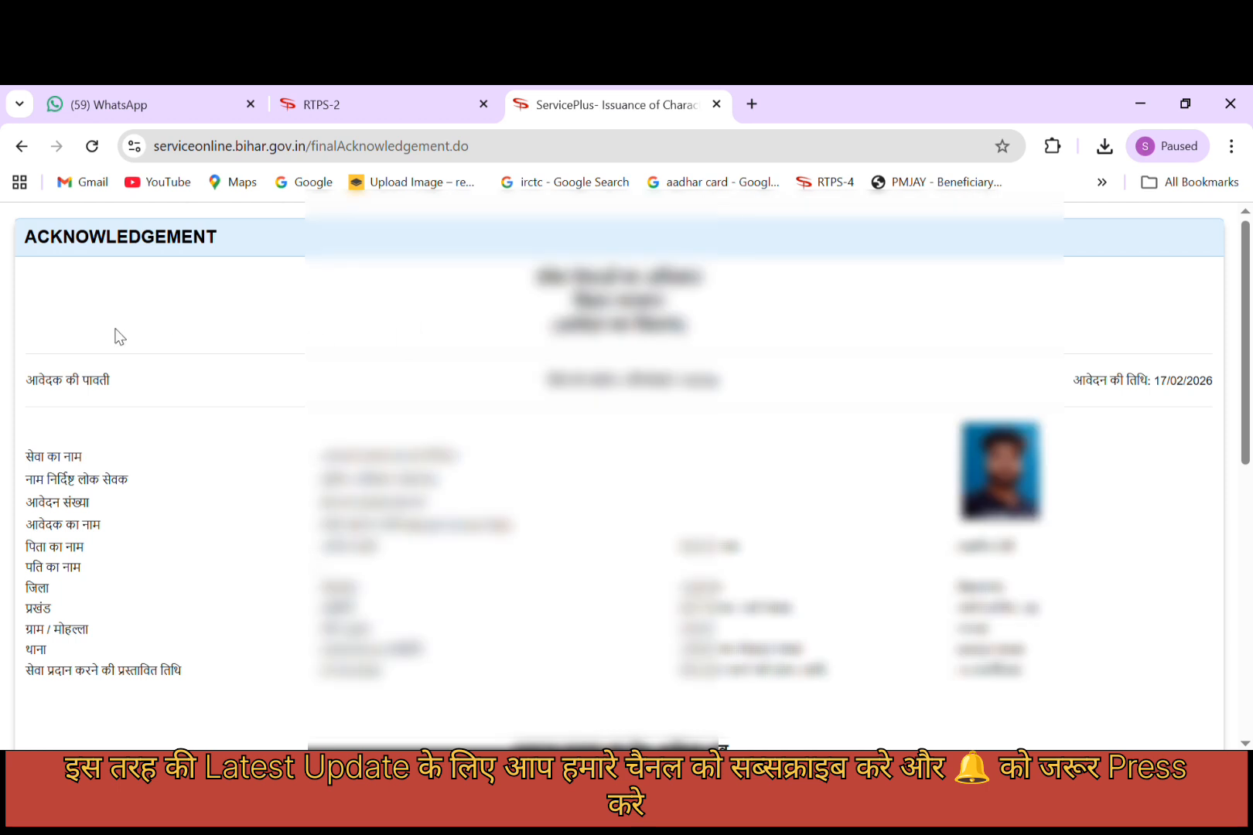
Export the acknowledgement receipt dated 17/02/2026 to PDF.
scroll(757, 325, "down", 1)
scroll(755, 325, "down", 3)
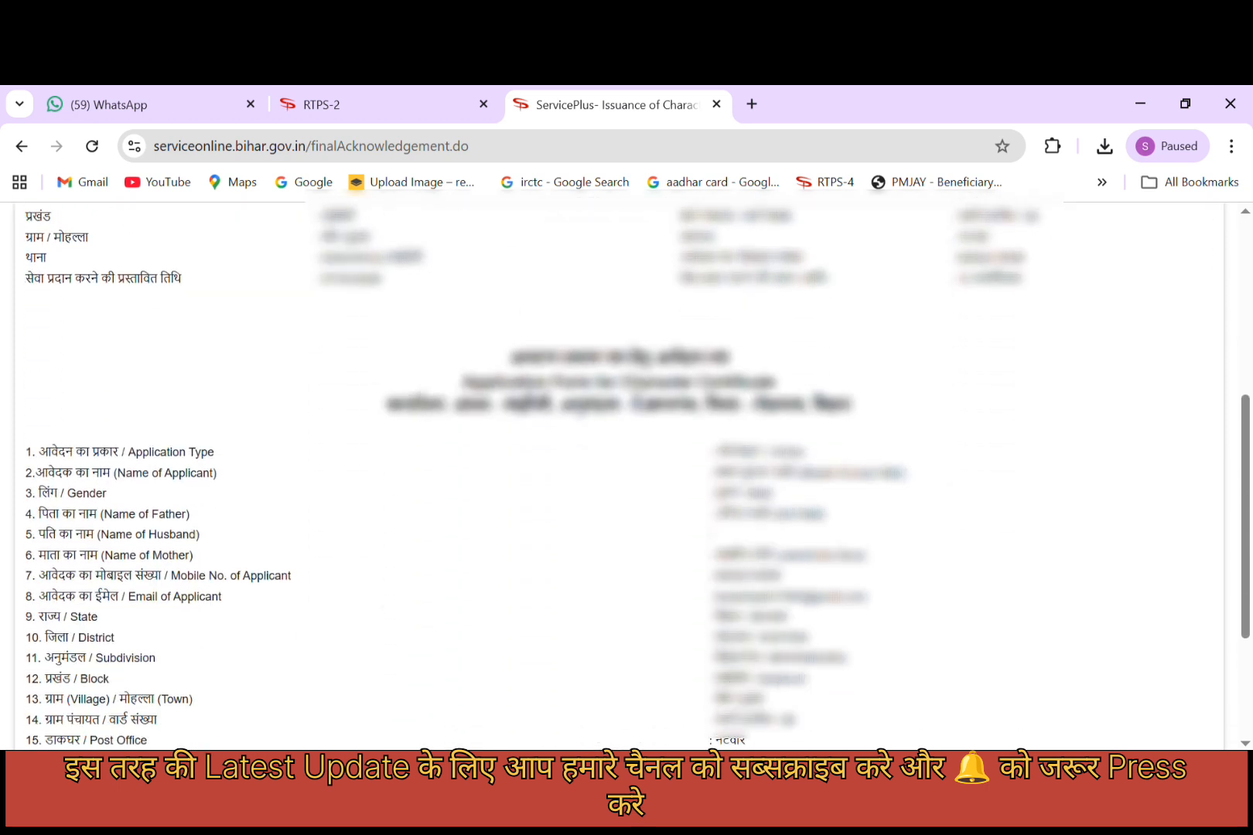
scroll(1016, 297, "down", 3)
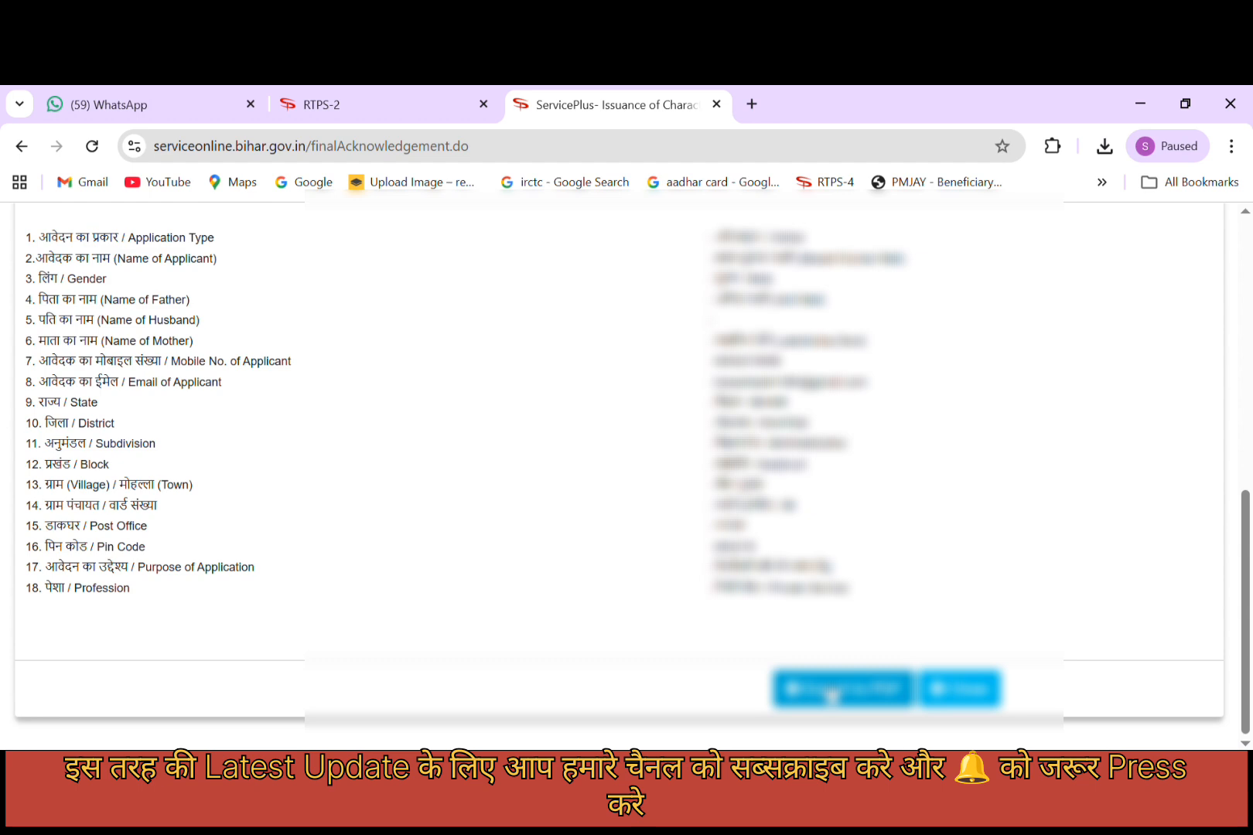
left_click(831, 694)
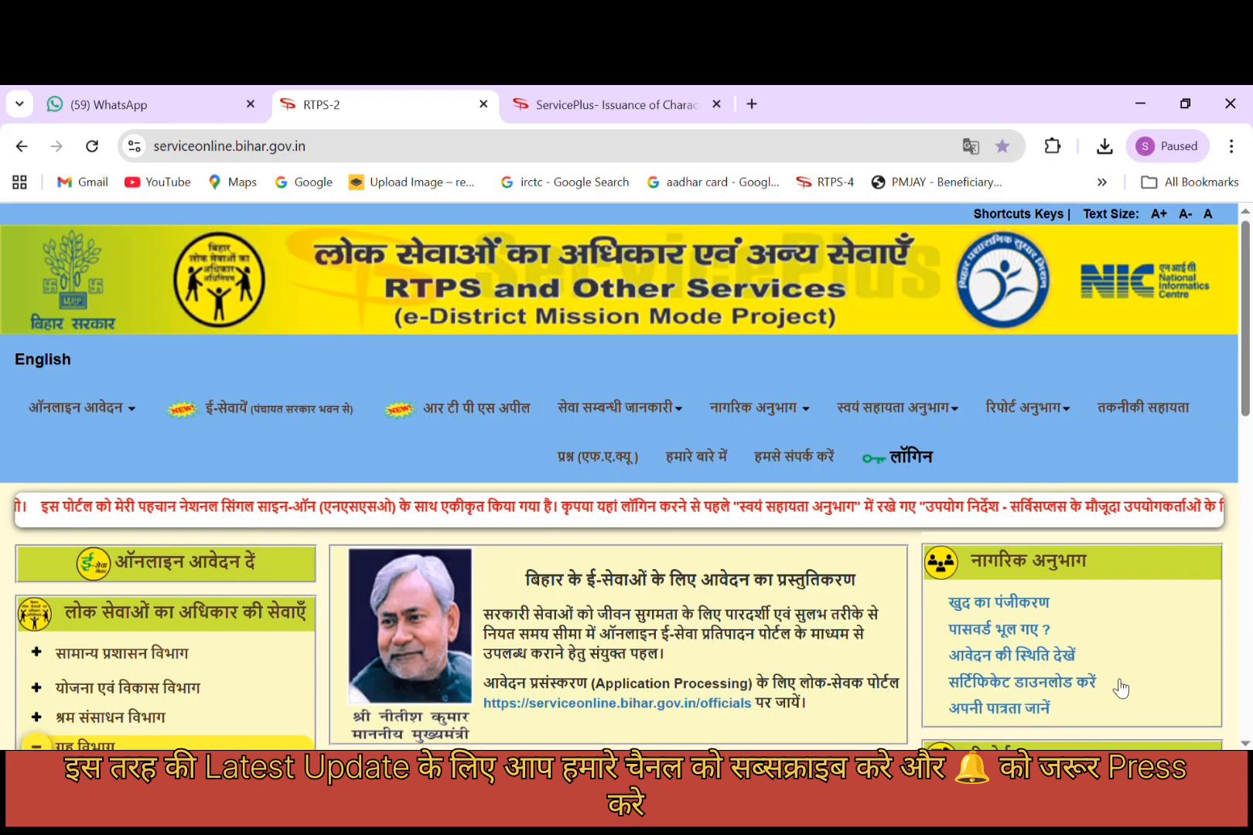
Open the RTPS Download Certificate page via सर्टिफिकेट डाउनलोड करें and check the Application Ref. Number field.
left_click(1044, 682)
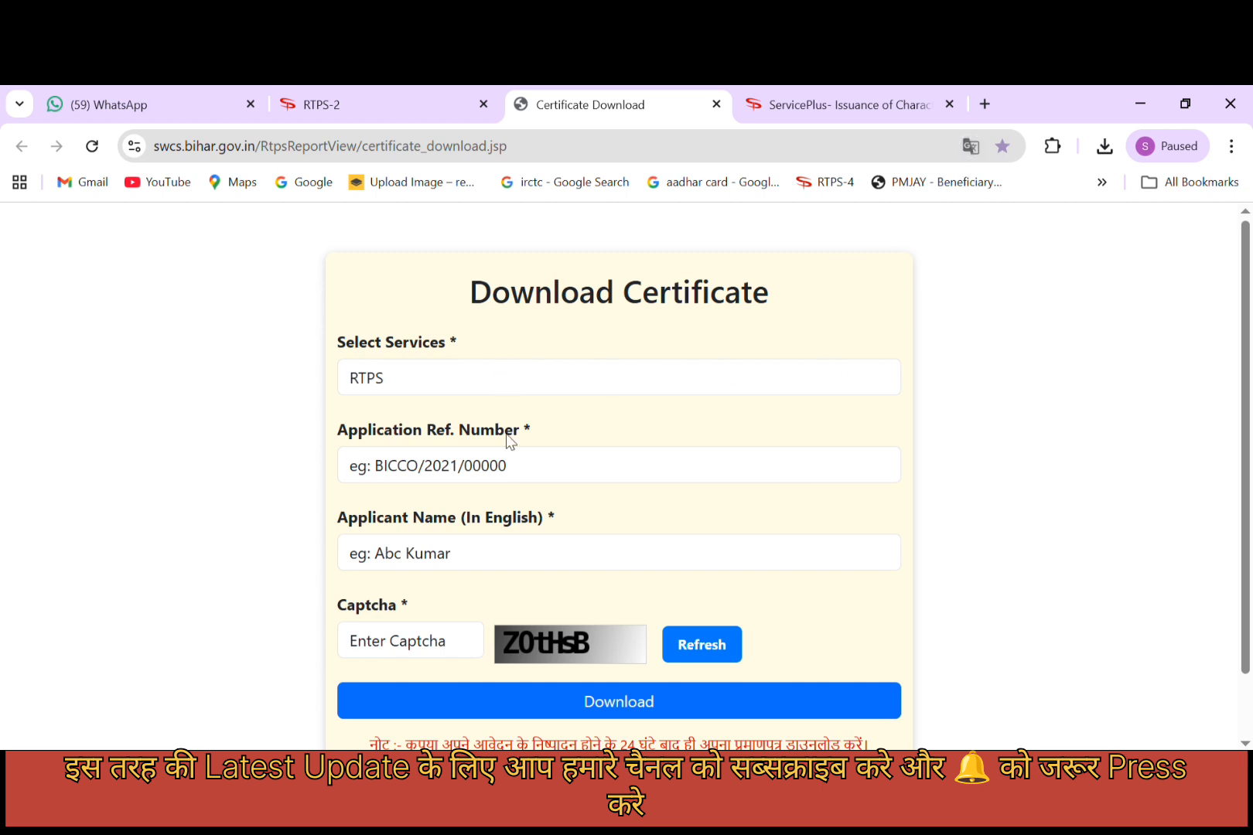
left_click(516, 480)
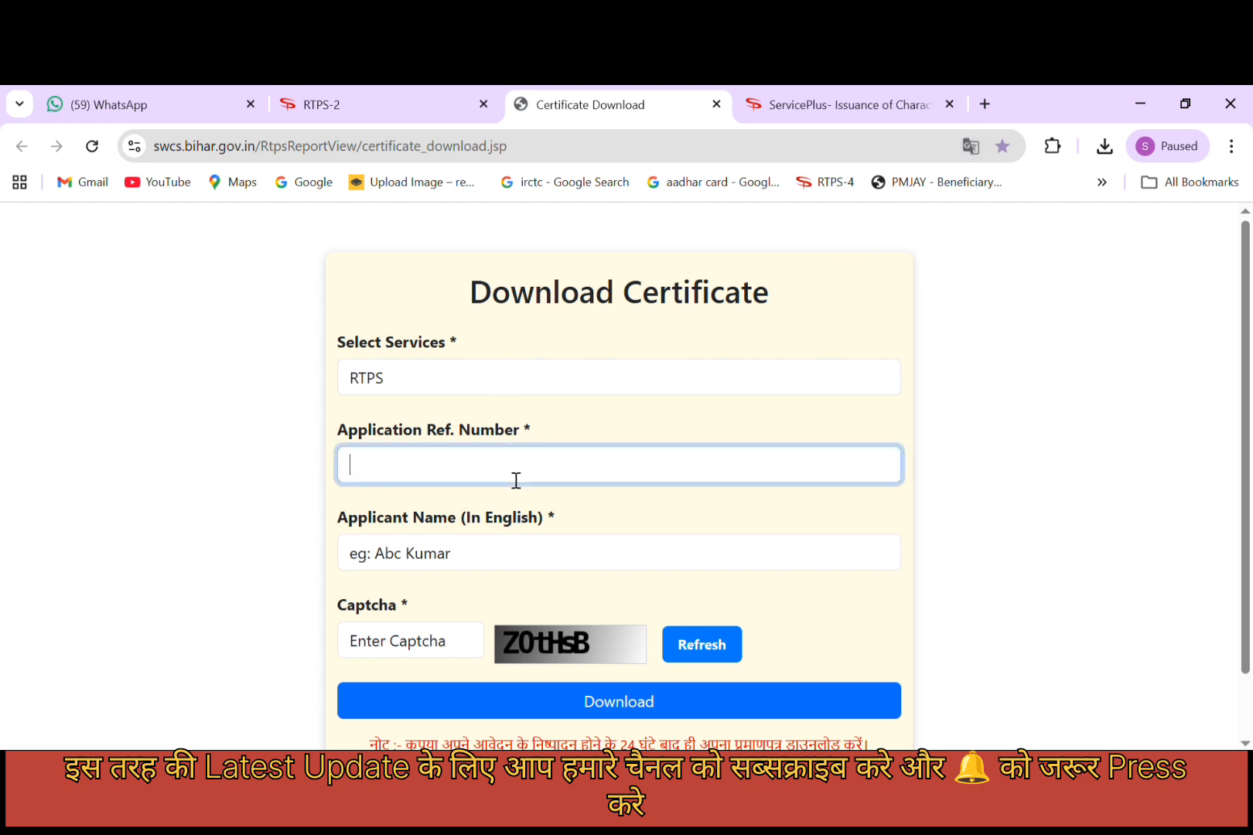
left_click(820, 511)
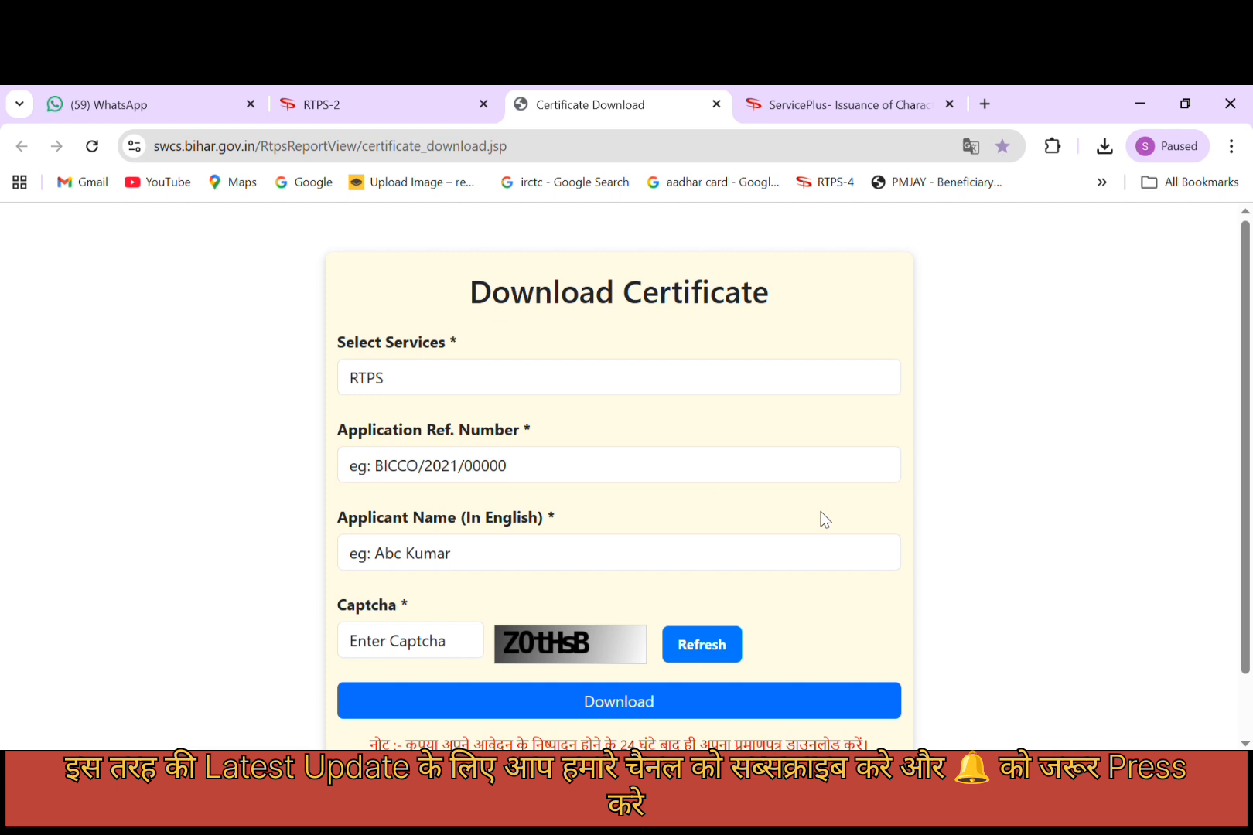